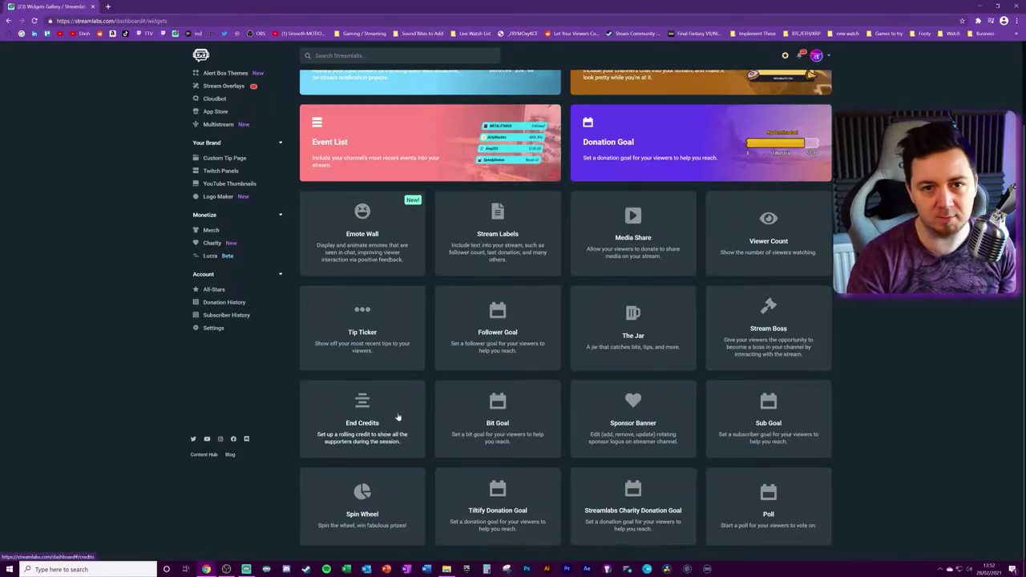
Open the End Credits widget from the gallery and look over its settings page.
click(385, 391)
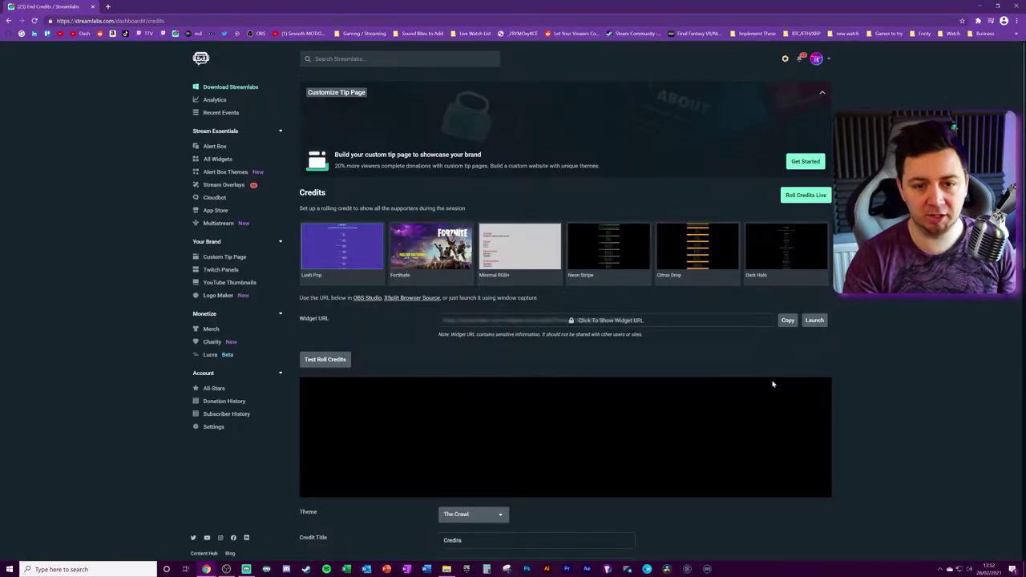
scroll(772, 382, down, 2)
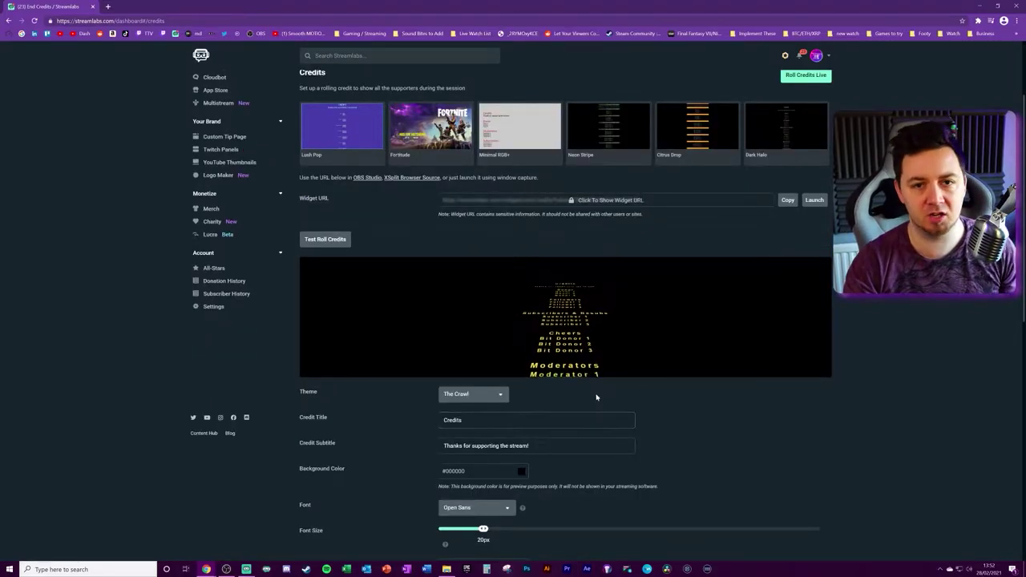
Switch to Streamlabs OBS and add a Credits widget source named "Credits - end credits" to the "3. In Game (R-Cam)" scene.
click(246, 569)
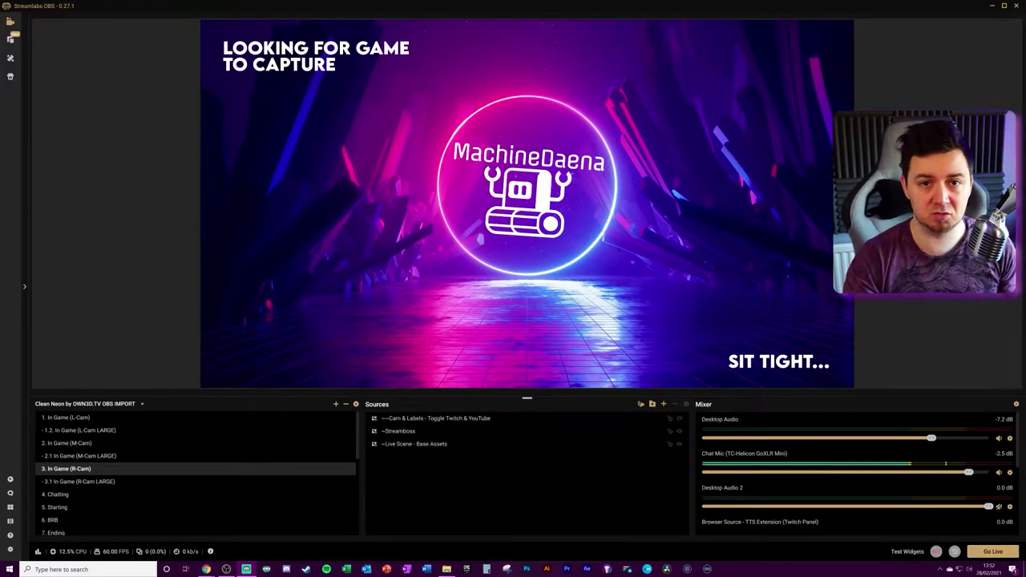
click(663, 403)
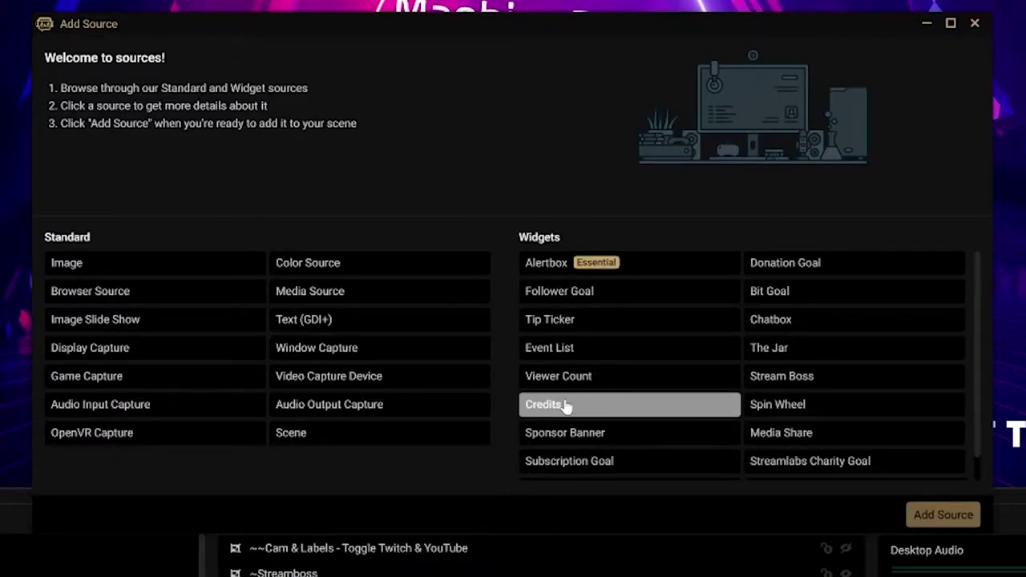
click(547, 347)
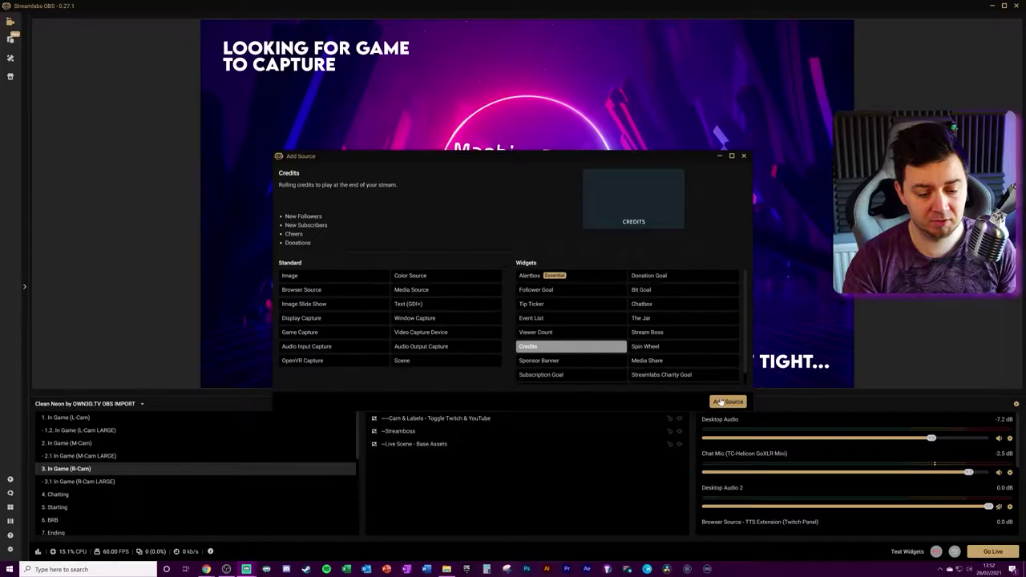
click(721, 401)
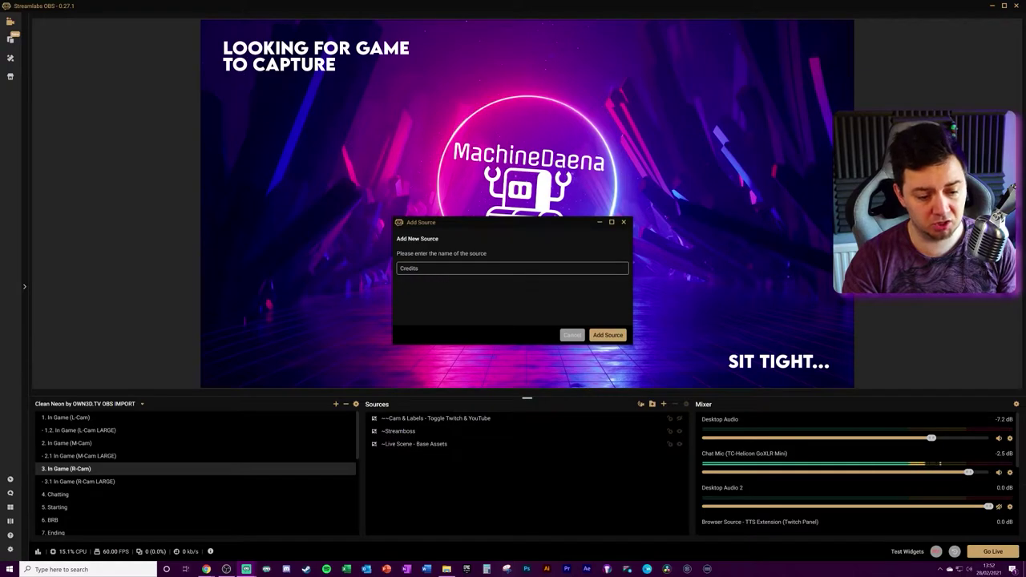
text(- end credits)
key(Return)
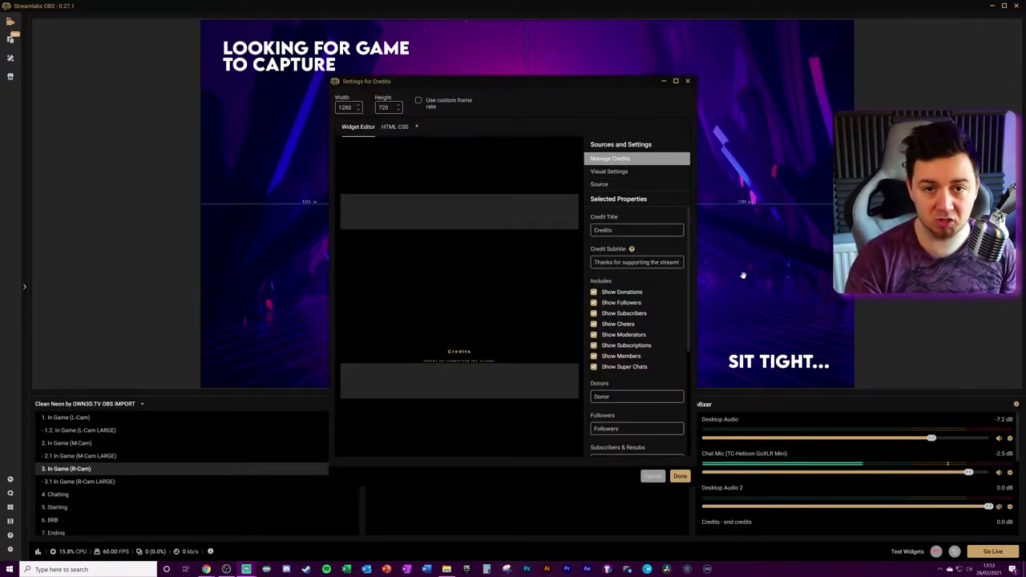
click(686, 82)
Return to the End Credits page in the browser and review its theme presets, preview and settings.
mouse_move(206, 567)
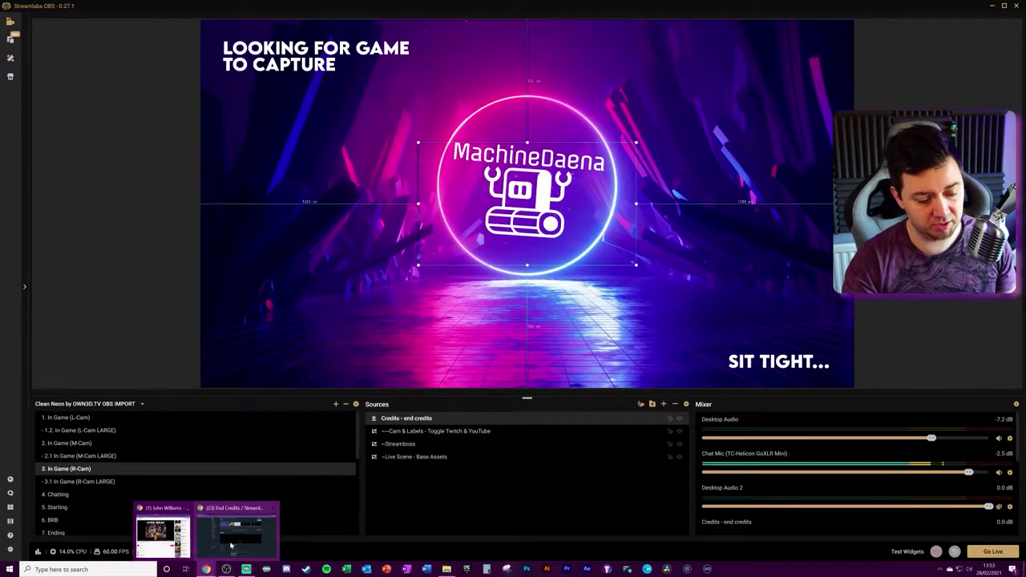
click(231, 537)
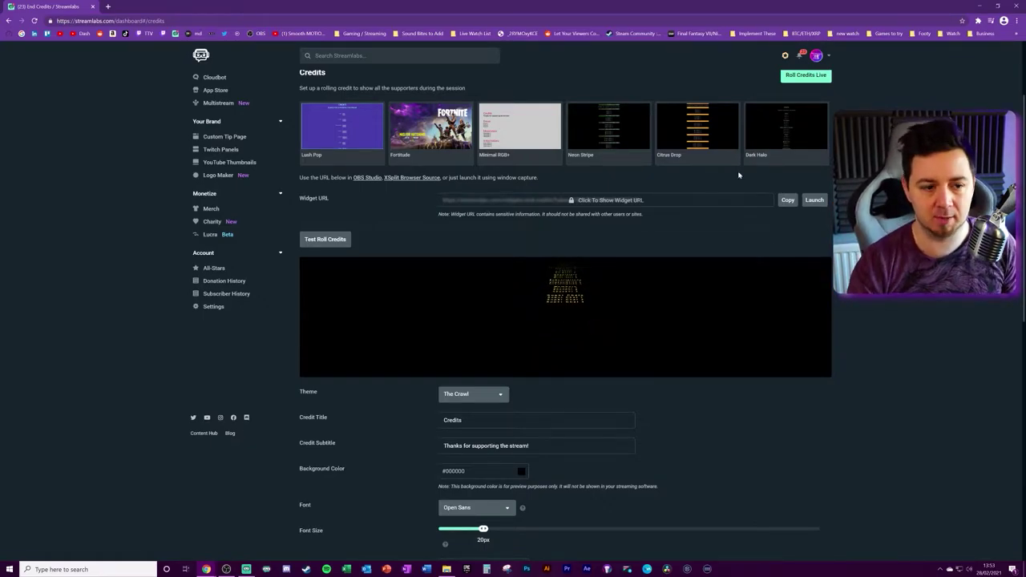
scroll(145, 434, up, 2)
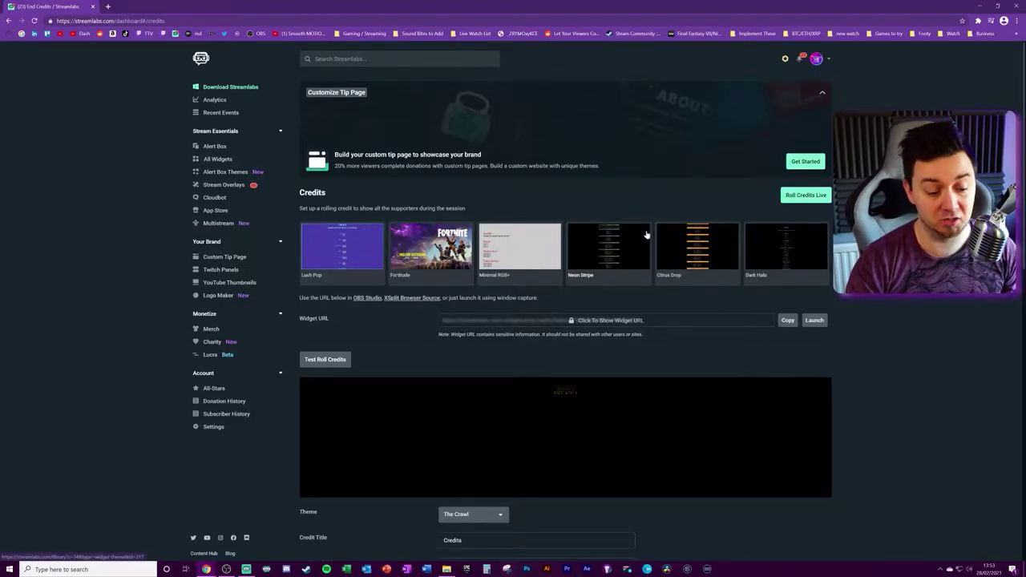
scroll(646, 233, down, 10)
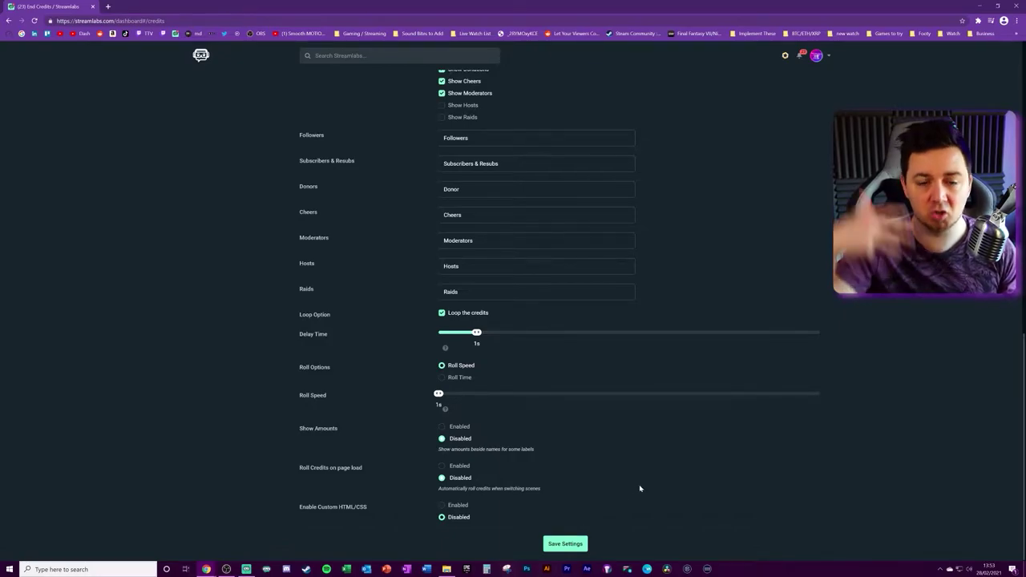
scroll(686, 494, up, 10)
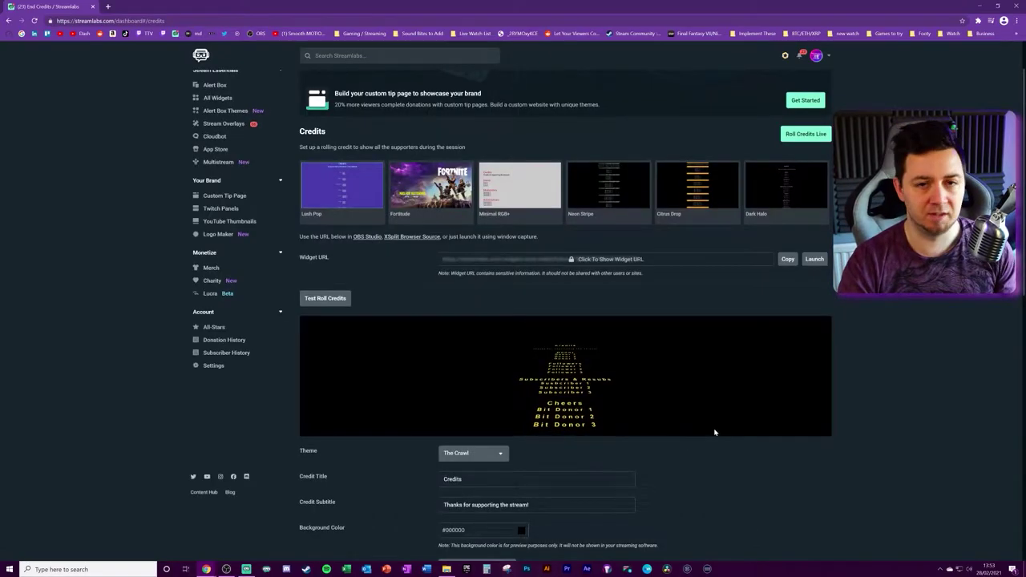
scroll(722, 428, down, 1)
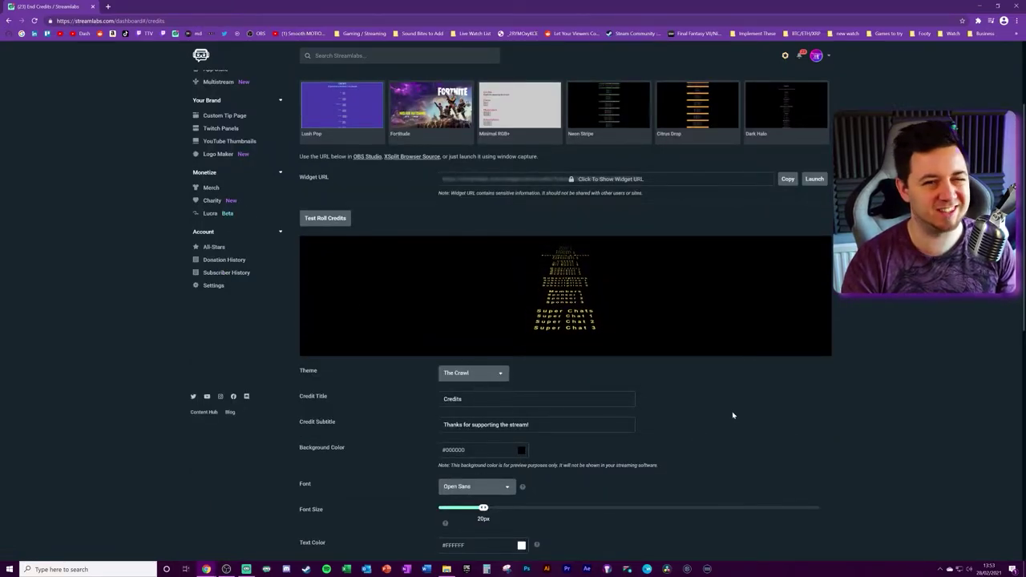
Try out different credits themes, including Geometric, Bubbly and Stars, and compare them in the preview.
click(492, 374)
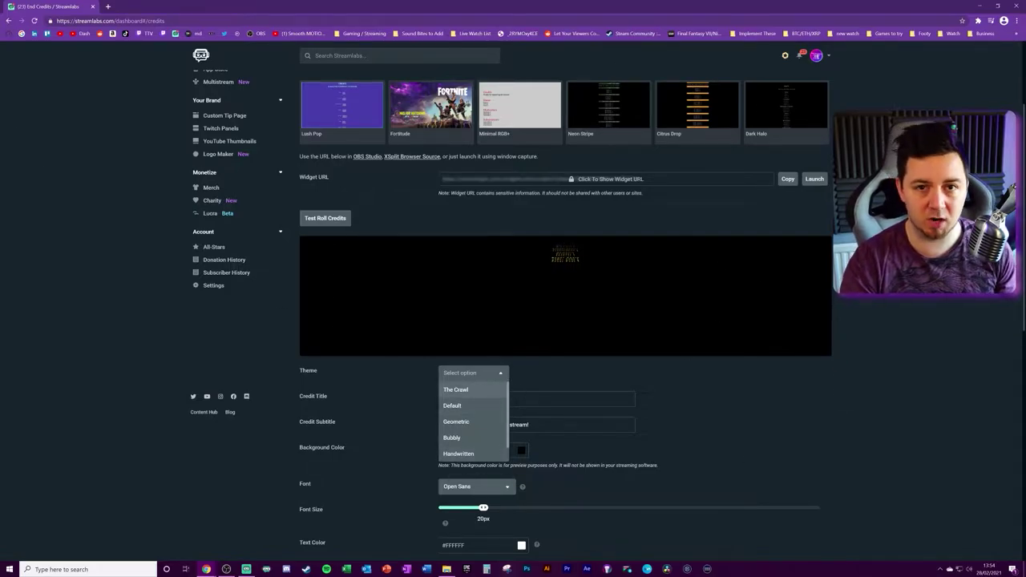
click(474, 391)
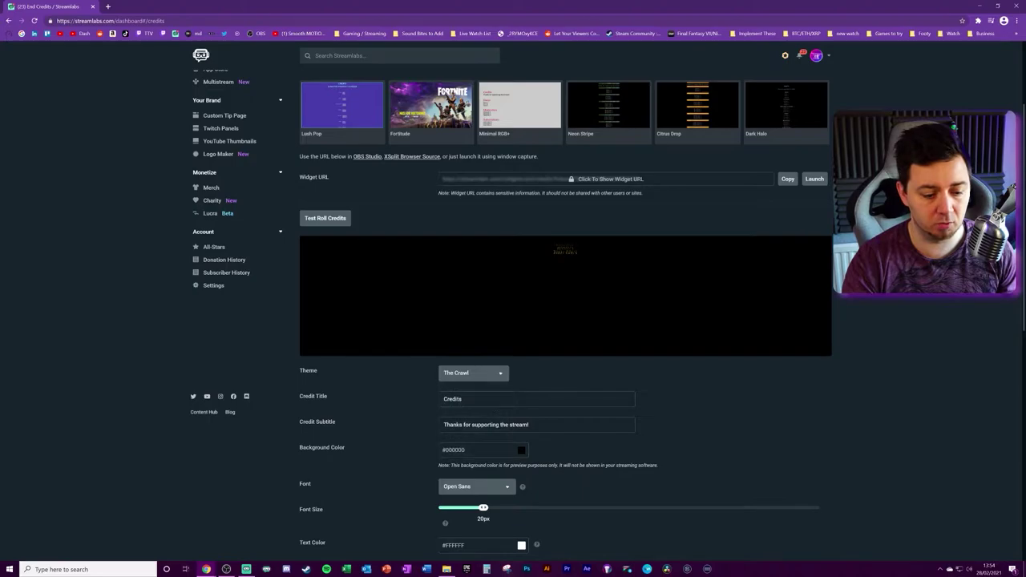
click(483, 381)
click(481, 397)
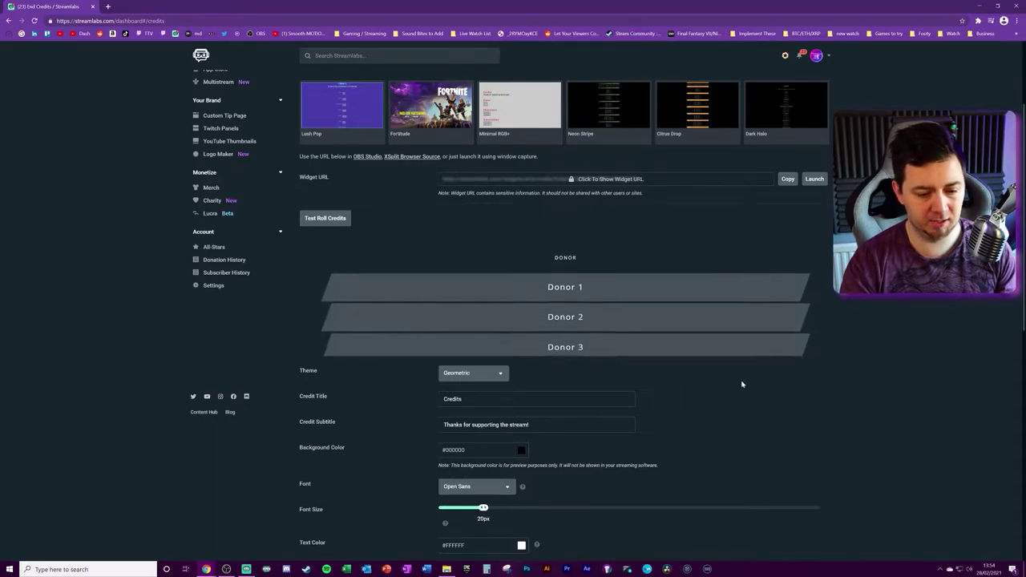
click(473, 373)
click(472, 436)
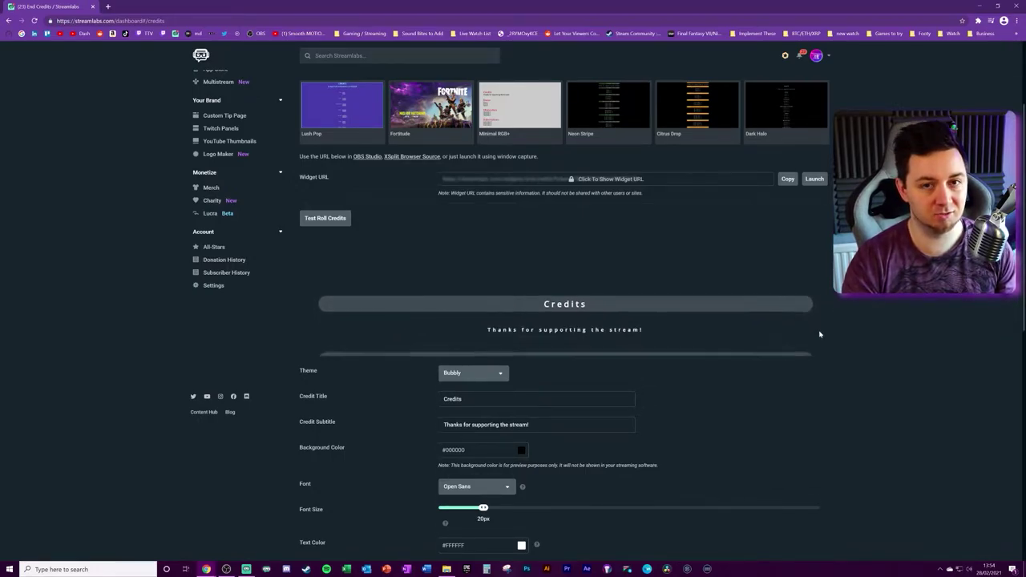
click(494, 373)
click(485, 454)
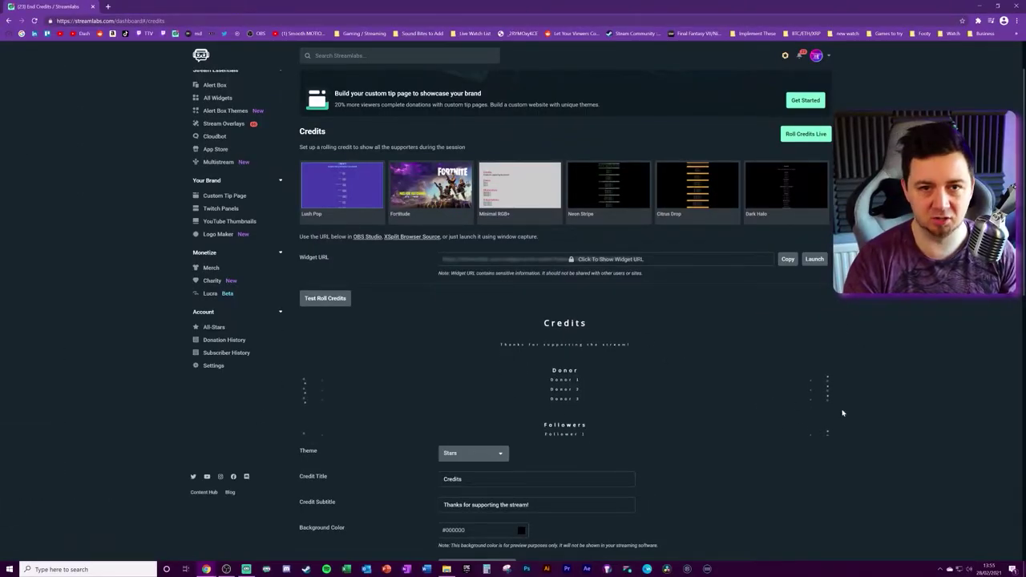
Enable custom HTML/CSS for the end credits.
scroll(742, 366, down, 8)
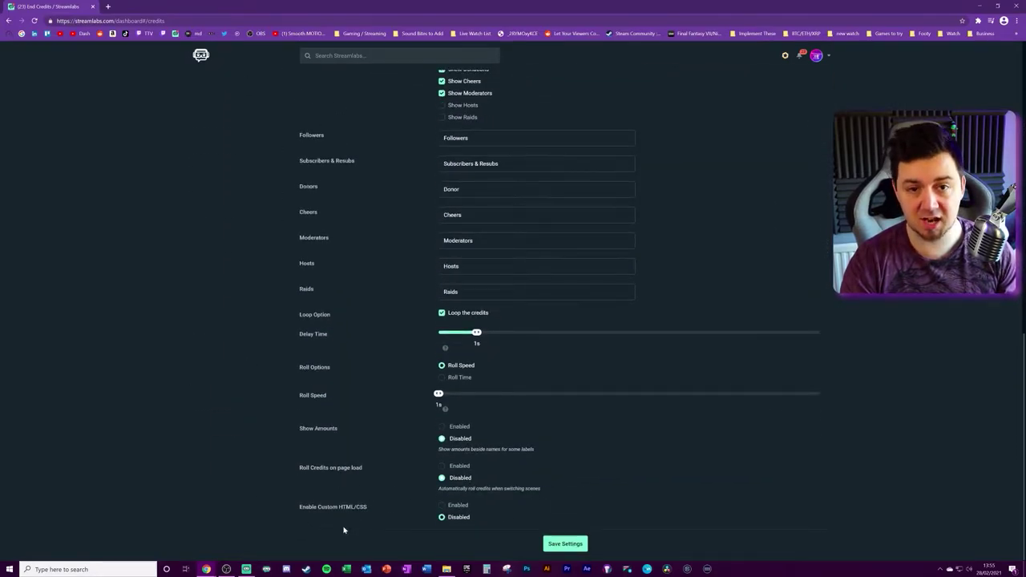
click(440, 508)
scroll(607, 481, down, 3)
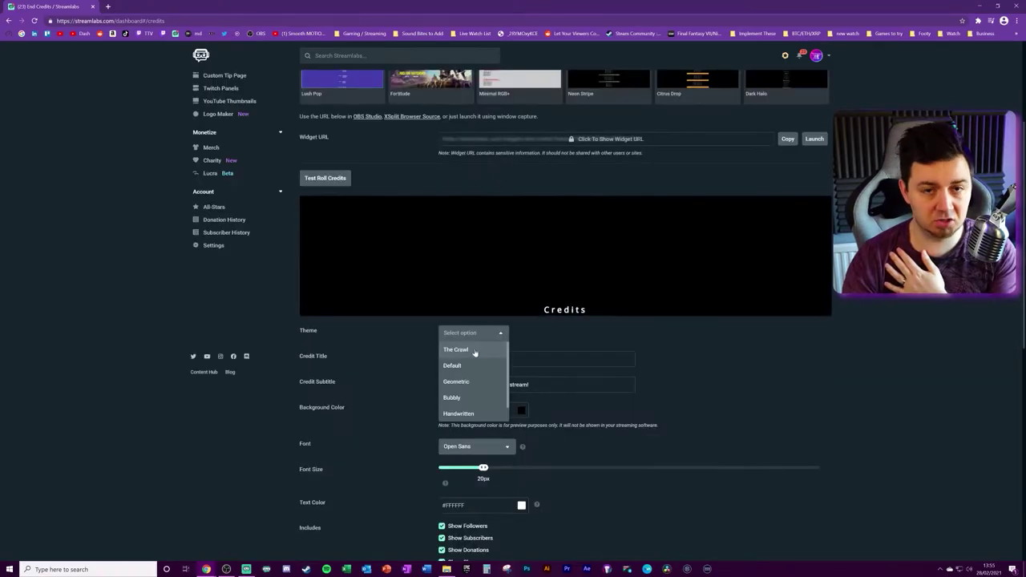
Set the theme to The Crawl and the credit title to "MACHINEDAENA's STREAM - THE BEST ON THE INTERNET".
click(469, 351)
click(481, 359)
double_click(586, 362)
text(MACHINEDAENA's STREAM - THE BEST ON THE INTERNET)
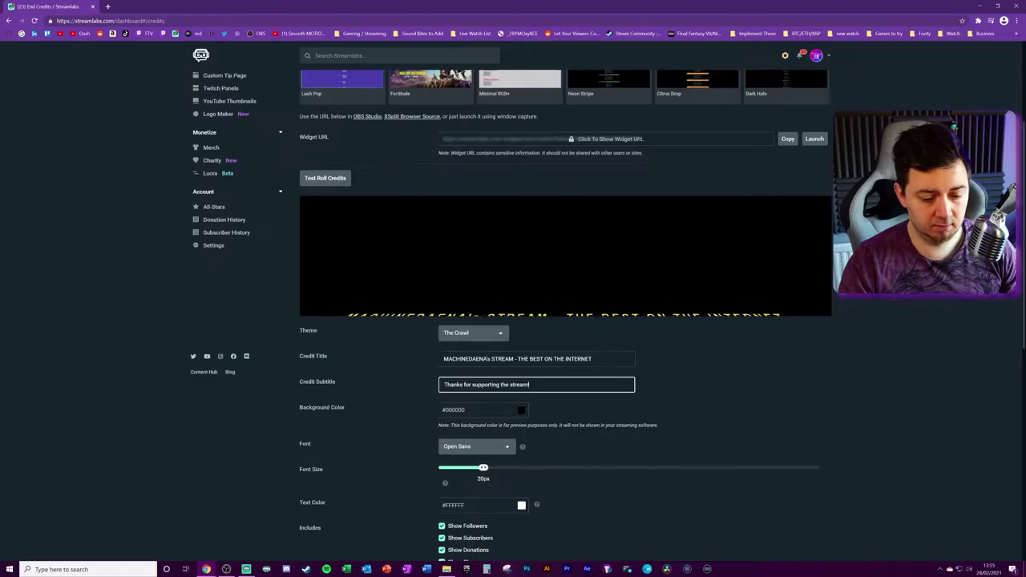
Extend the credit subtitle to read "Thanks for supporting the stream you legends!".
click(548, 529)
text(you legends!)
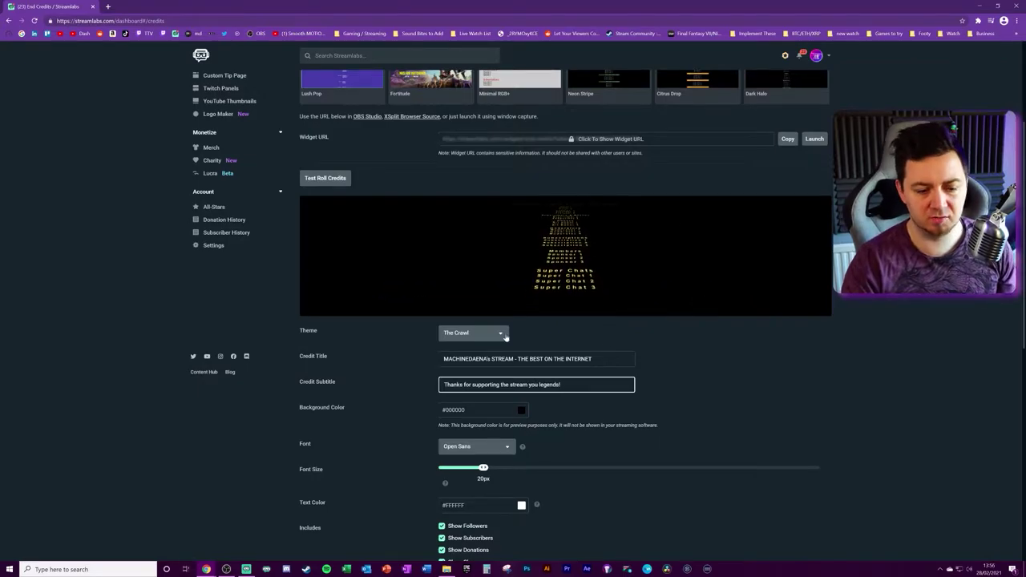
key(ctrl+a)
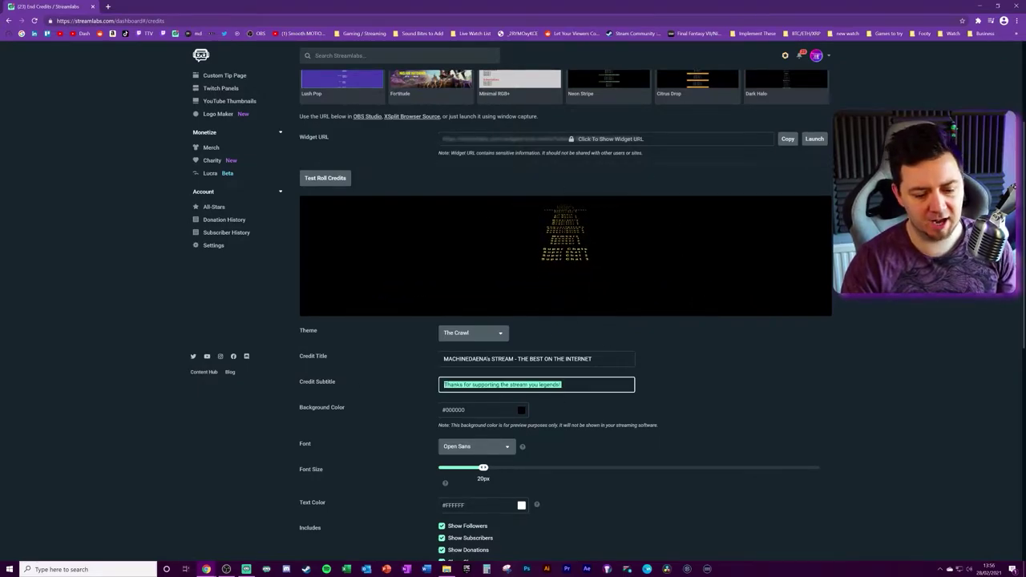
click(561, 385)
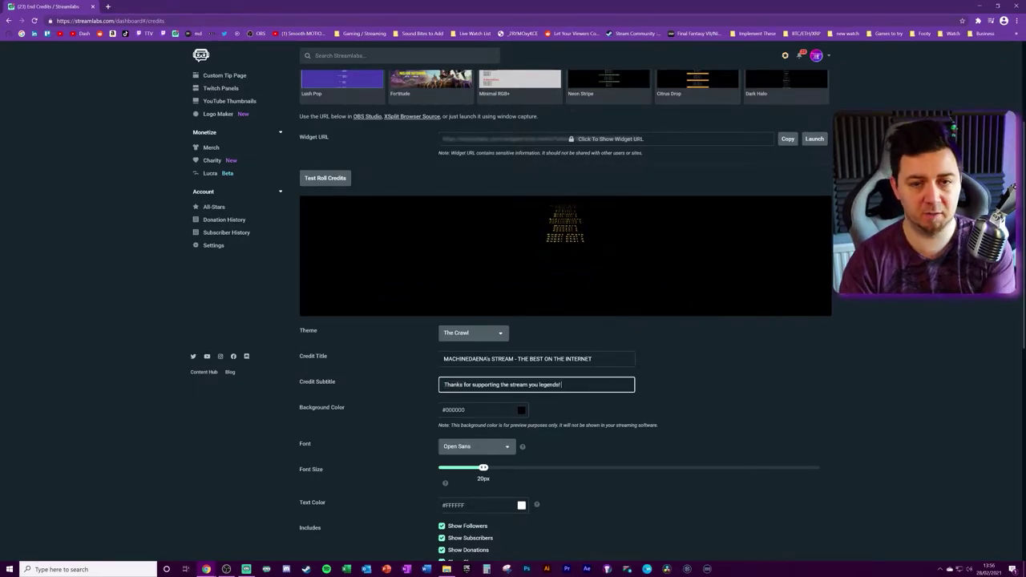
Set the credits font to Orbitron.
click(473, 446)
scroll(479, 344, down, 1)
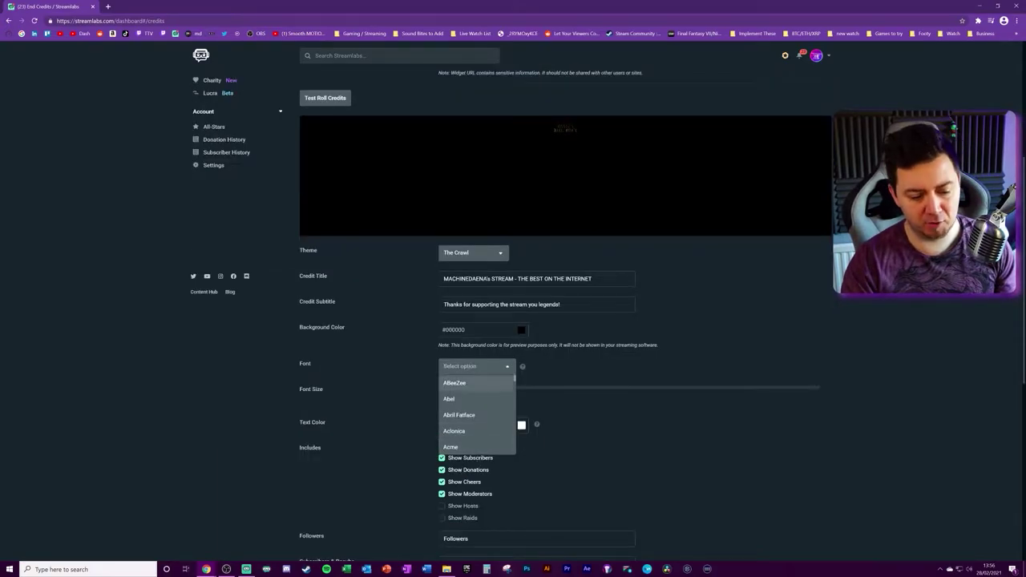
click(490, 367)
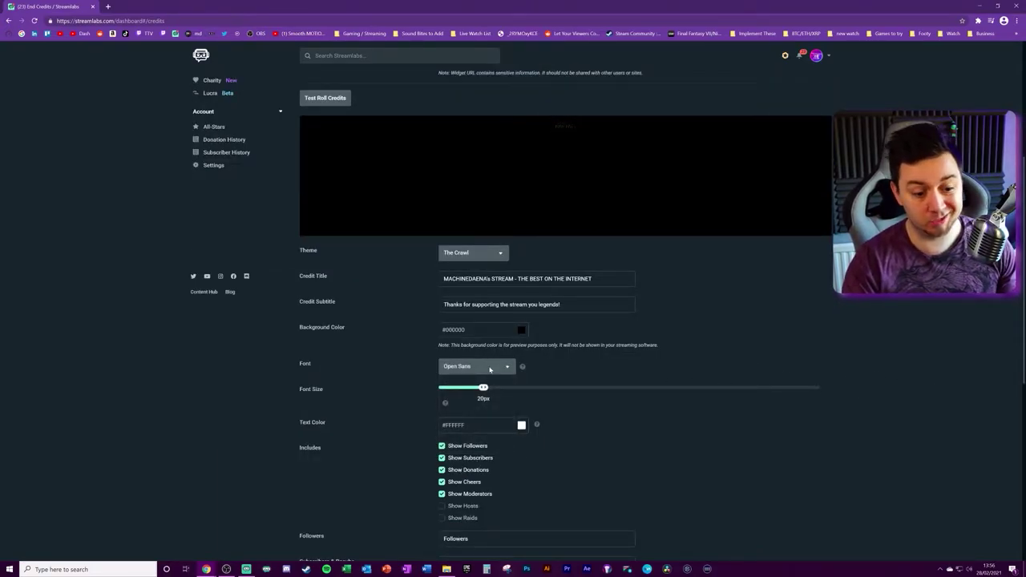
click(489, 367)
text(Orbitron)
key(Return)
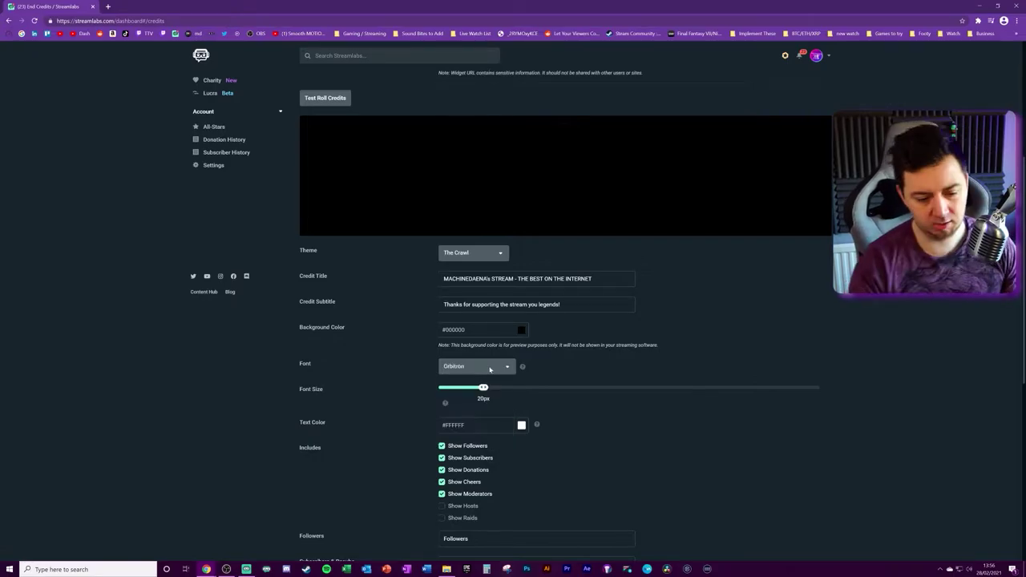
Change the credits theme to Default and check the font in the preview.
scroll(605, 366, up, 3)
scroll(561, 377, down, 1)
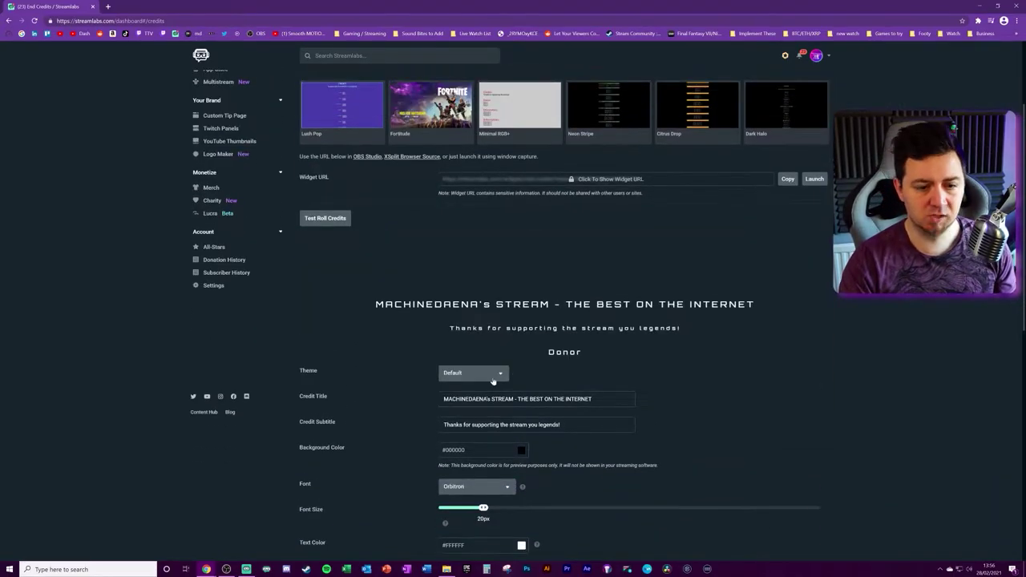
click(473, 374)
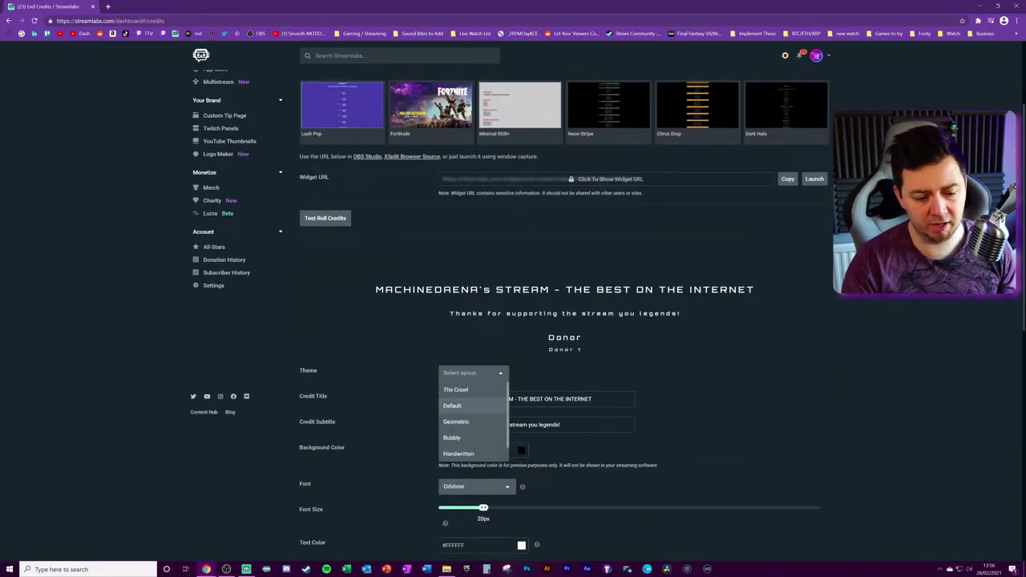
click(461, 411)
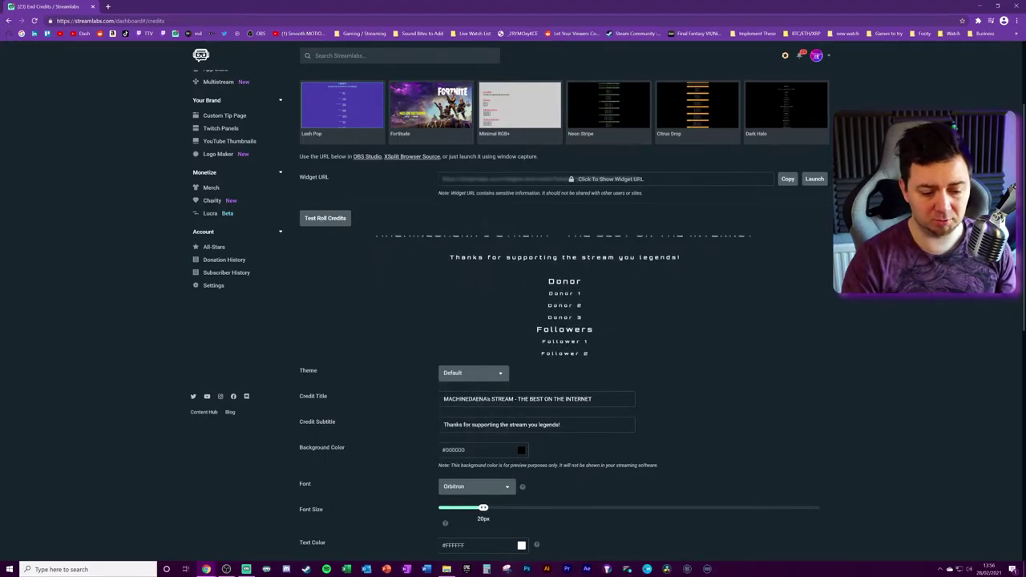
Compare the look with The Crawl theme in the preview, and set the theme back to Default.
scroll(548, 436, down, 5)
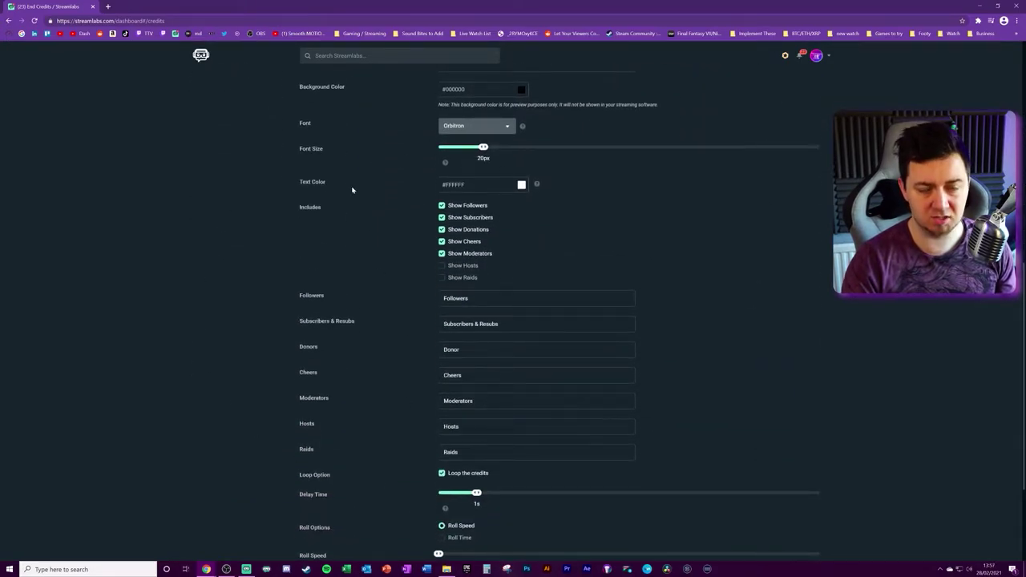
scroll(374, 165, up, 5)
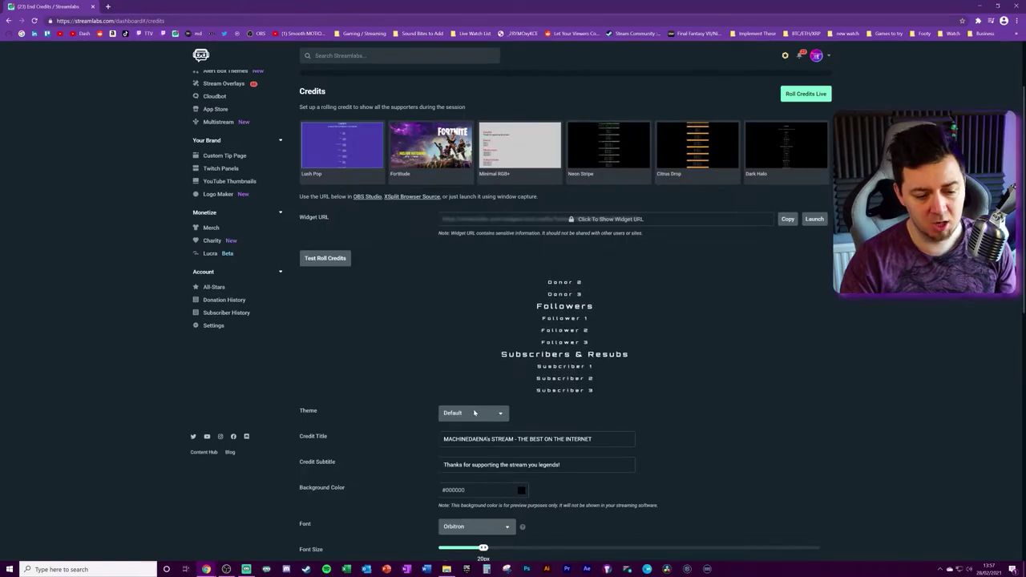
click(474, 413)
click(466, 431)
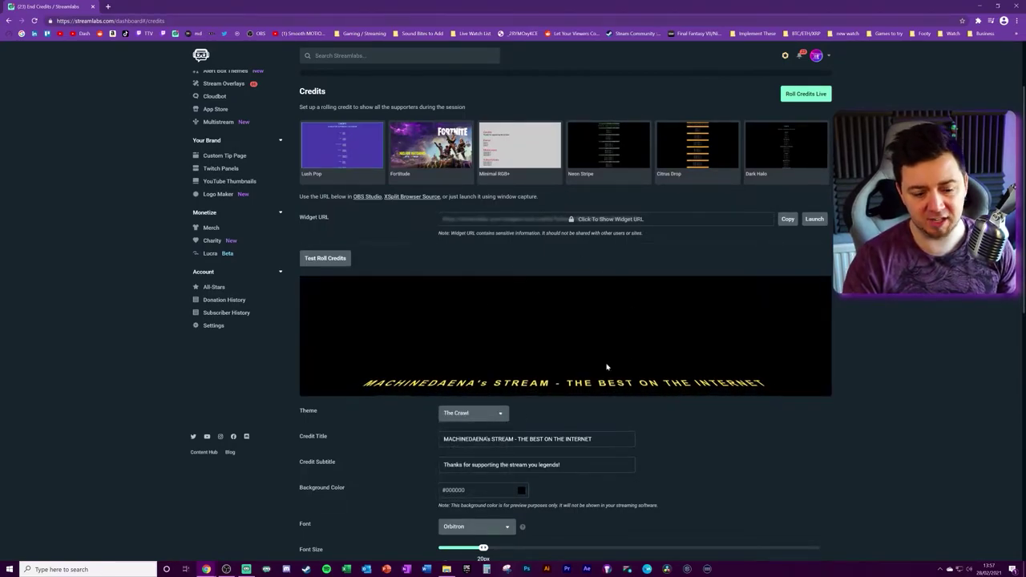
click(474, 413)
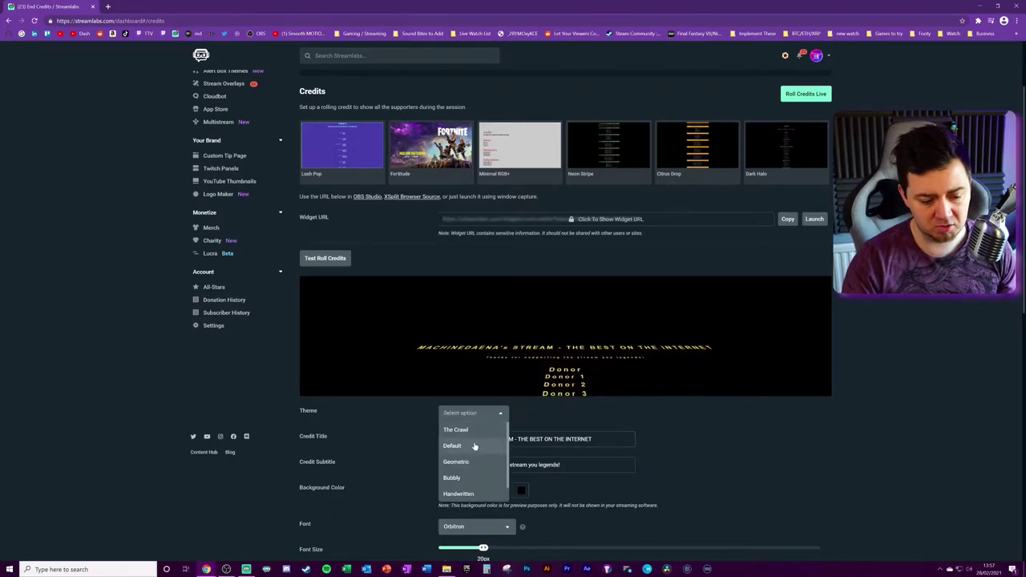
click(461, 427)
scroll(742, 461, down, 1)
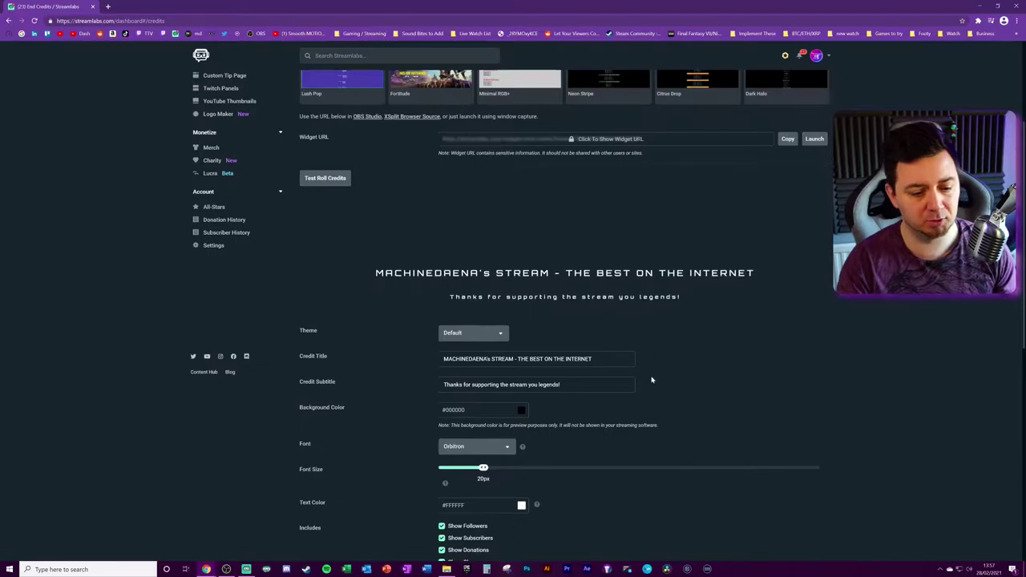
Set the credits font size to 28px and the text color to magenta #FF00F7.
scroll(488, 468, down, 1)
drag(487, 388, 528, 388)
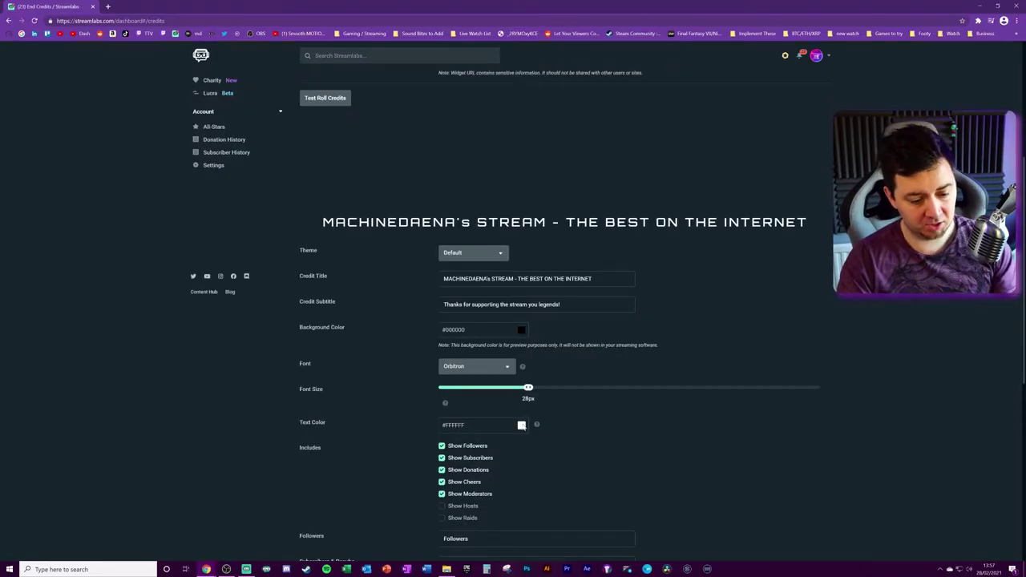
click(497, 425)
click(504, 491)
Extend the Followers heading of the credits to read "Followers - MachineTEAM".
scroll(503, 391, down, 2)
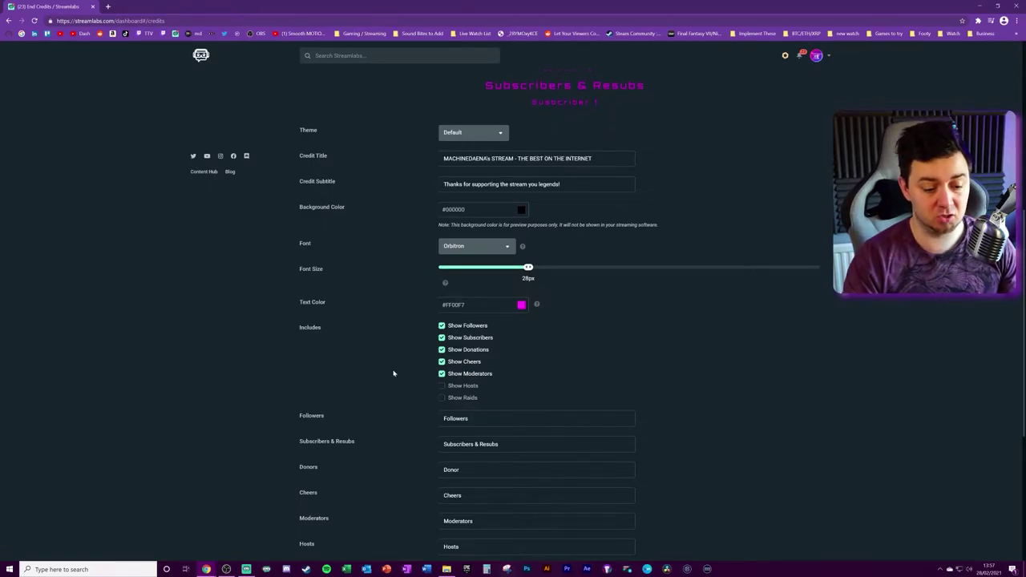
scroll(409, 373, down, 1)
key(Tab)
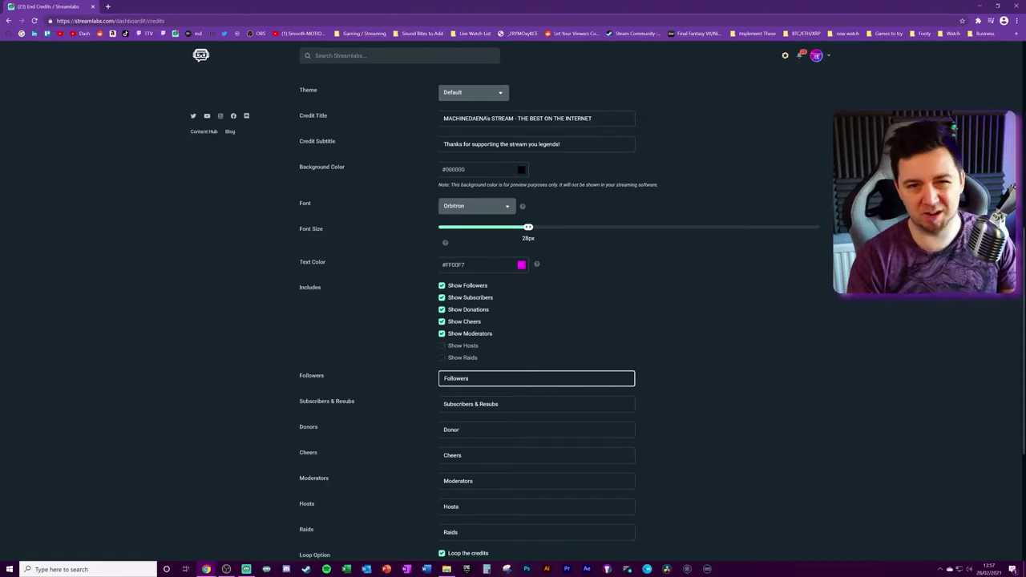
text(- )
text(Ma)
text(chineTEAM)
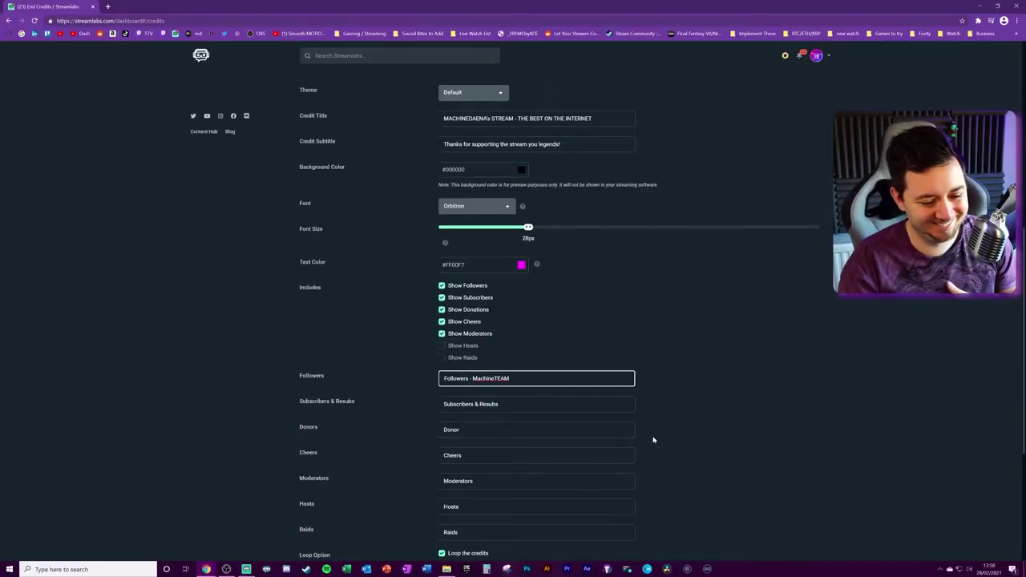
click(602, 407)
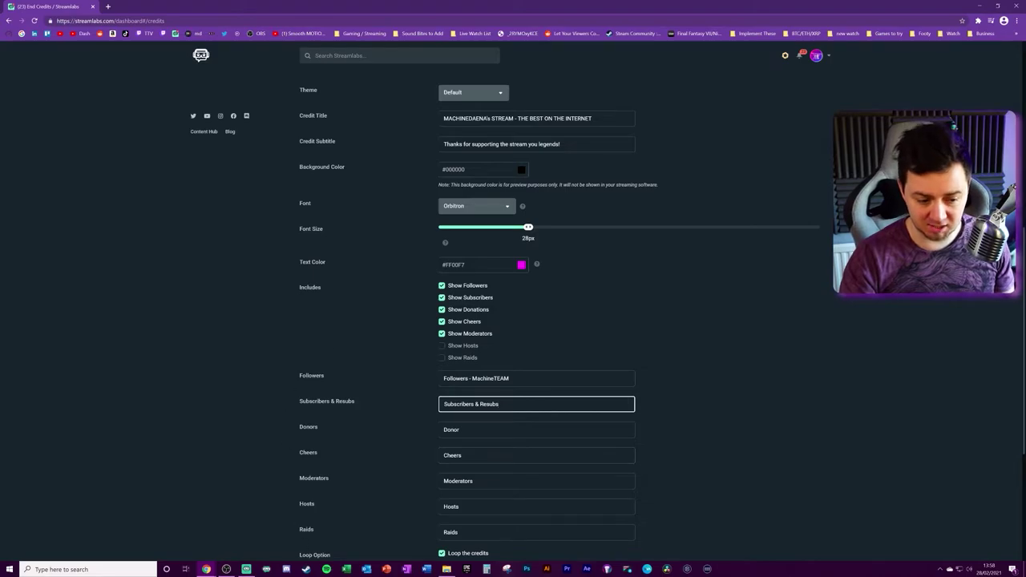
Exclude donations from the credits and check the result in the preview.
click(442, 309)
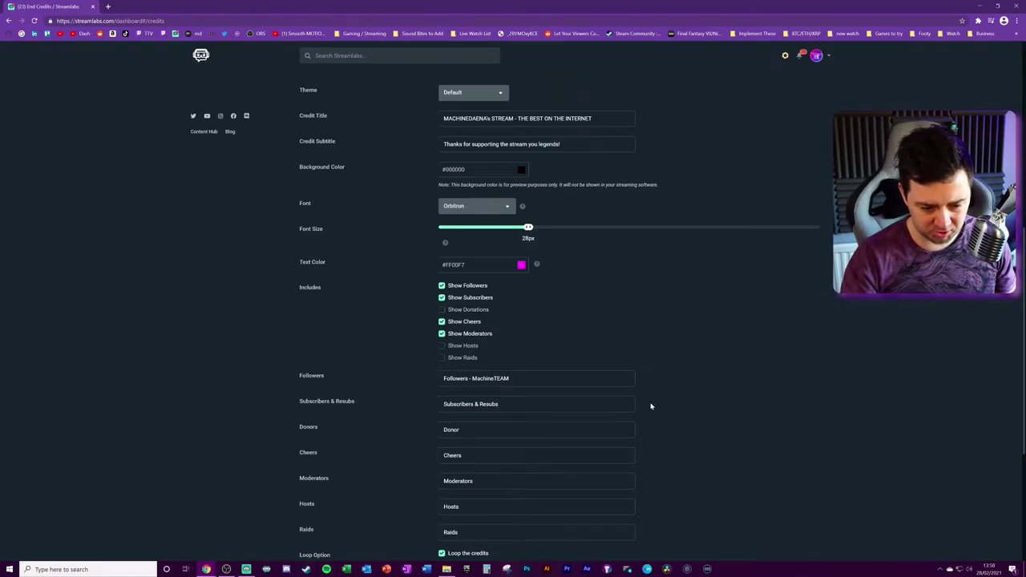
scroll(650, 401, up, 4)
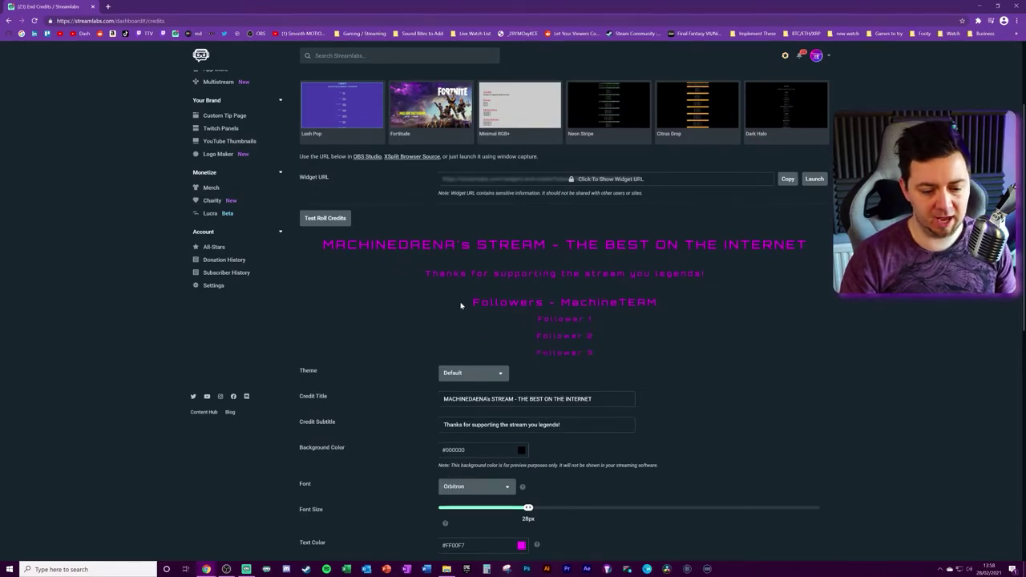
scroll(593, 214, down, 1)
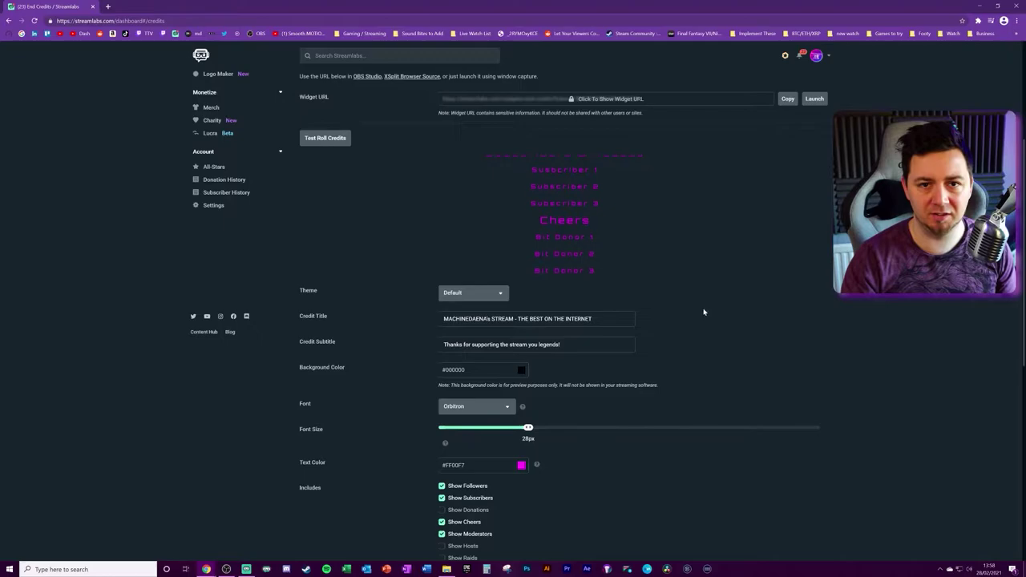
Turn off looping of the credits and try a roll speed of 5s in the preview.
scroll(702, 312, down, 3)
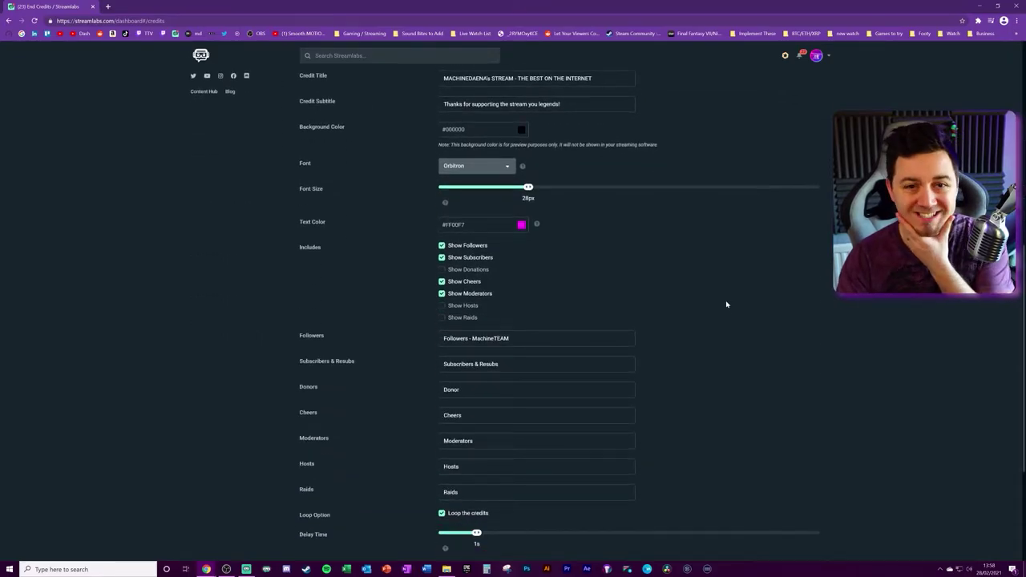
scroll(727, 302, down, 2)
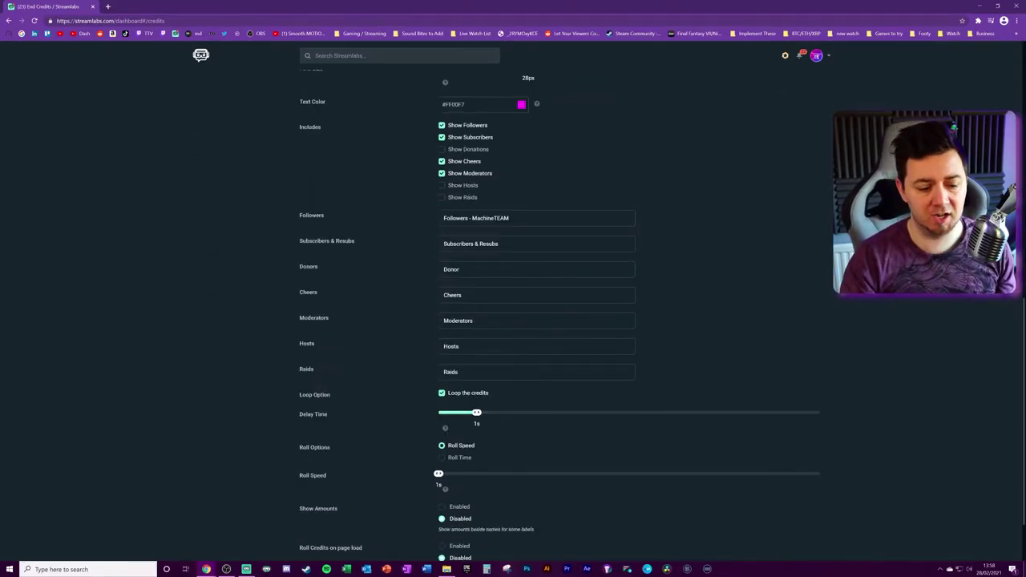
click(442, 394)
scroll(451, 367, down, 1)
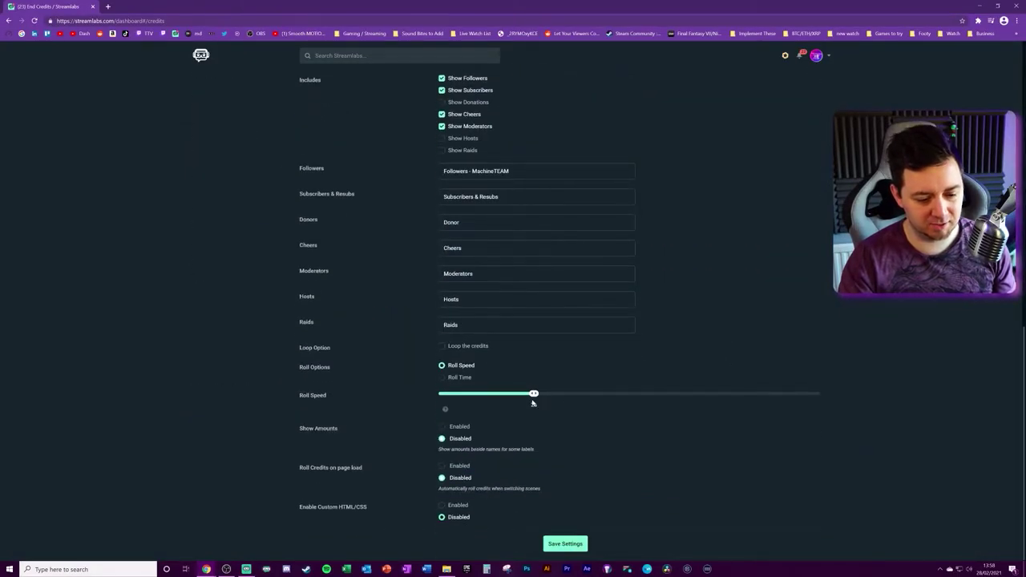
scroll(900, 415, up, 5)
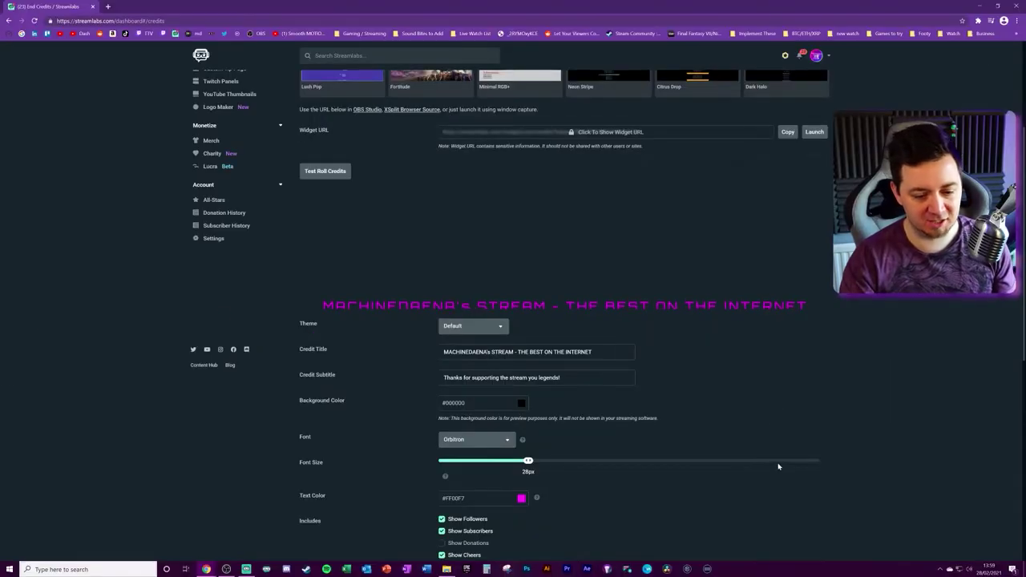
scroll(777, 467, down, 5)
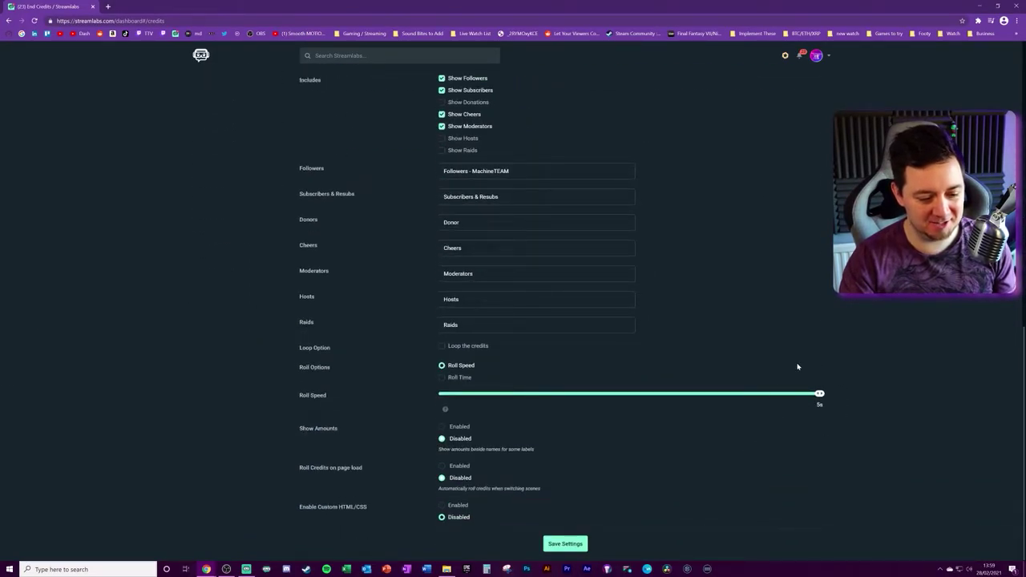
Save the credits settings with the roll speed at 1s and check the preview.
click(565, 544)
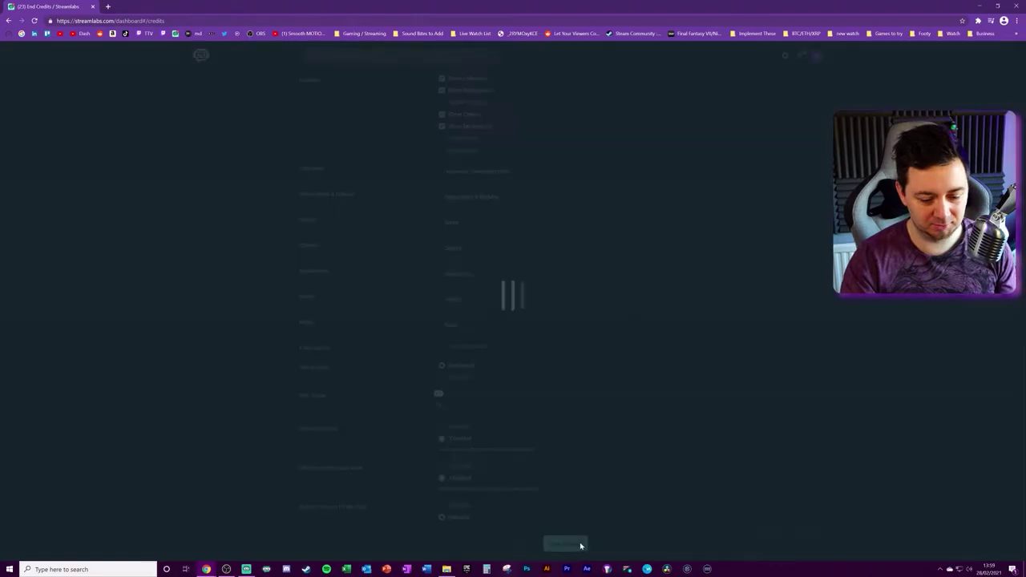
scroll(712, 457, up, 2)
scroll(713, 455, up, 3)
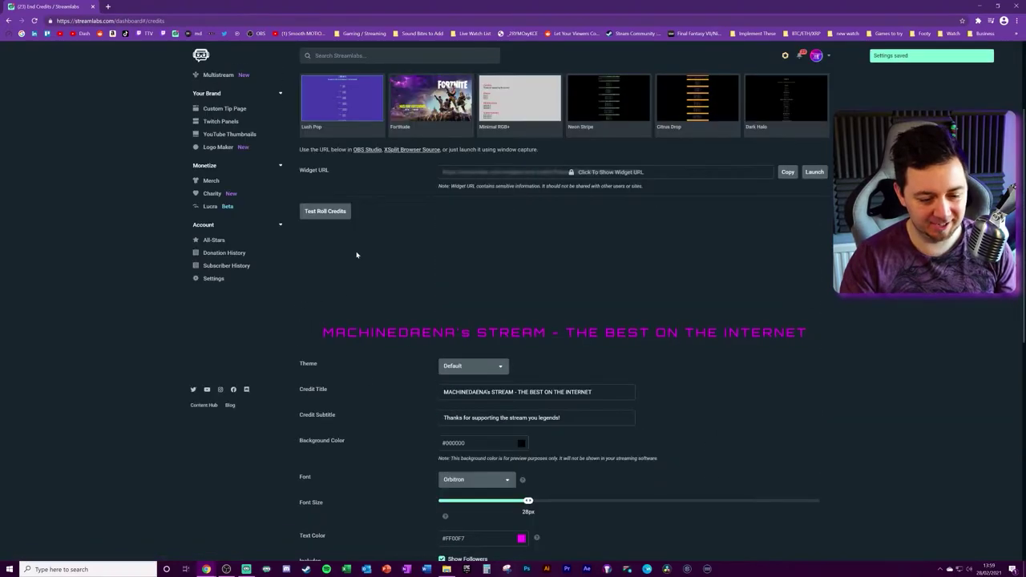
Enable showing amounts beside names in the credits and review the preview.
scroll(329, 419, down, 6)
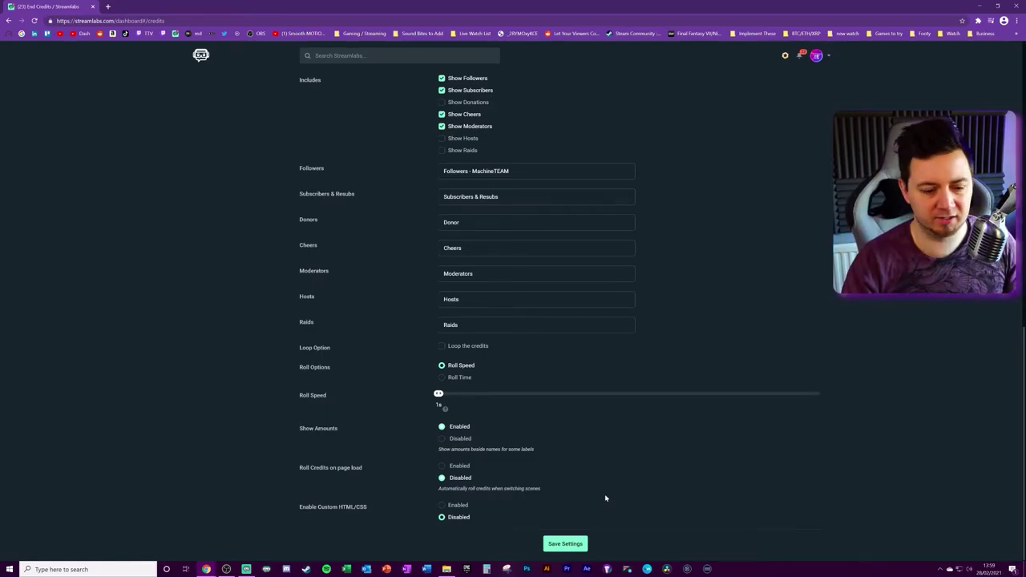
scroll(572, 265, up, 3)
scroll(572, 265, down, 3)
scroll(722, 232, up, 6)
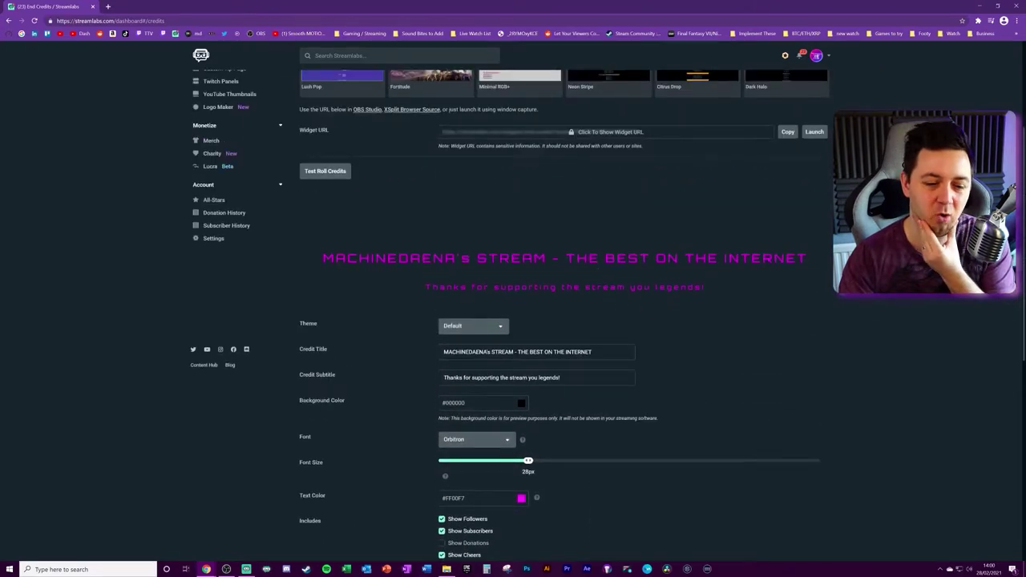
Copy the credits widget URL, switch to Streamlabs OBS and clear the source selection.
scroll(722, 233, up, 2)
click(788, 291)
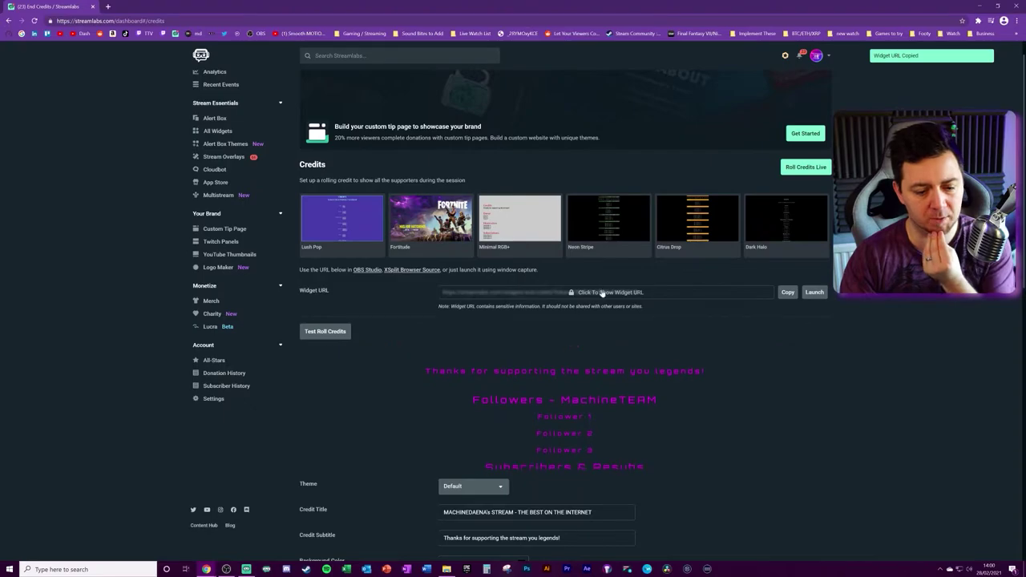
key(alt+Tab)
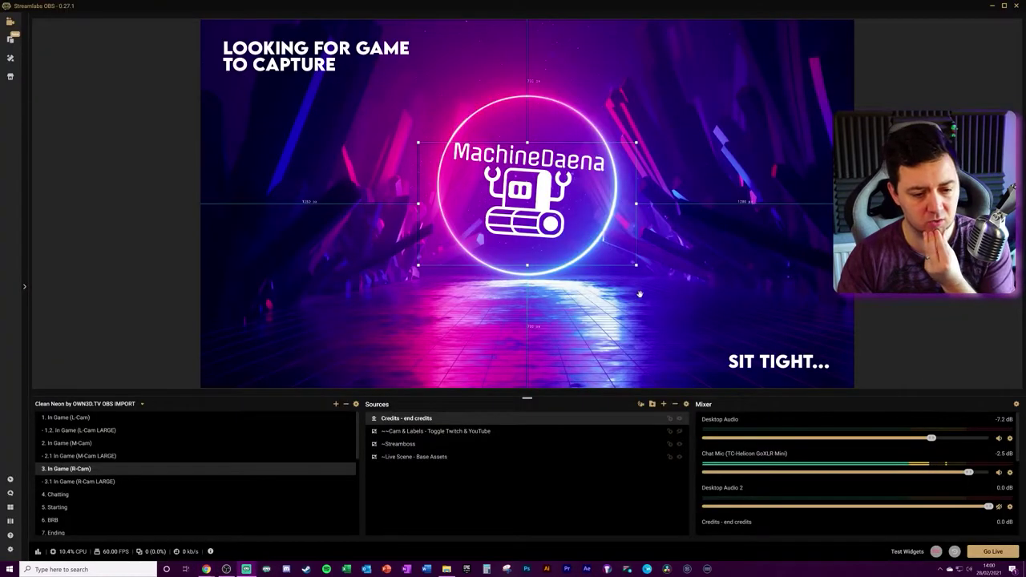
click(132, 113)
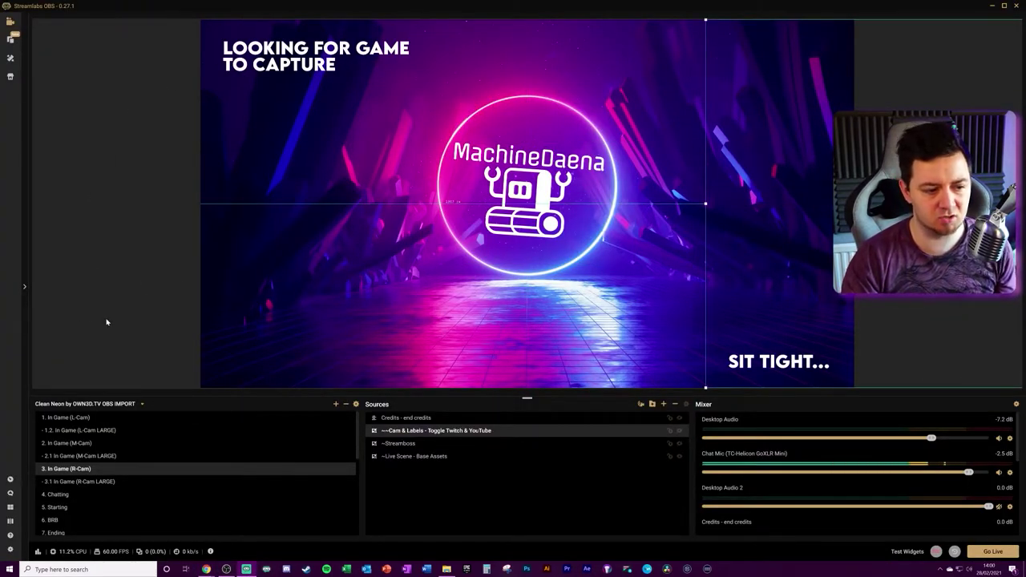
click(238, 291)
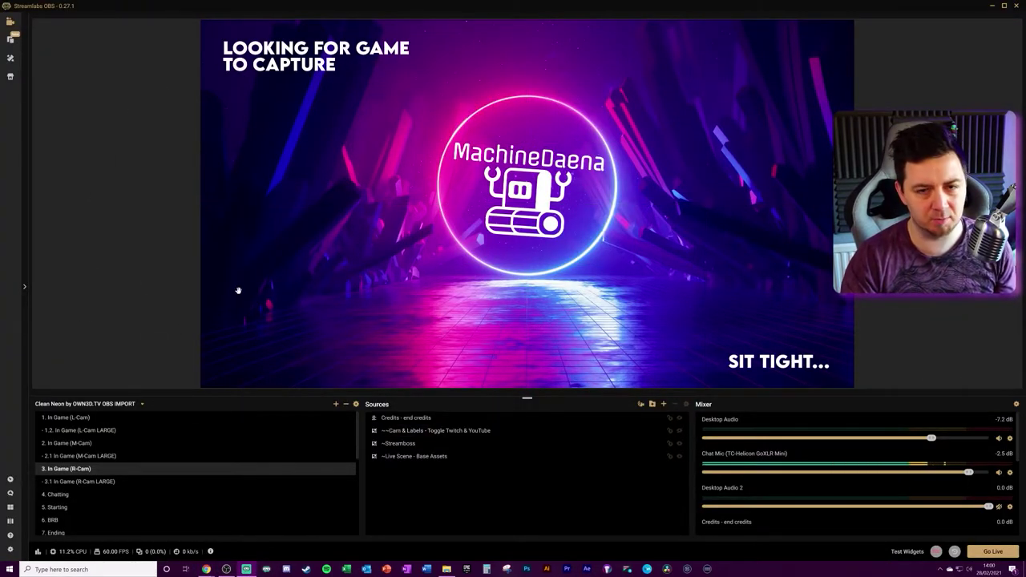
Add a new Browser Source to the scene and paste the copied credits widget URL with its token as the source's URL.
click(664, 407)
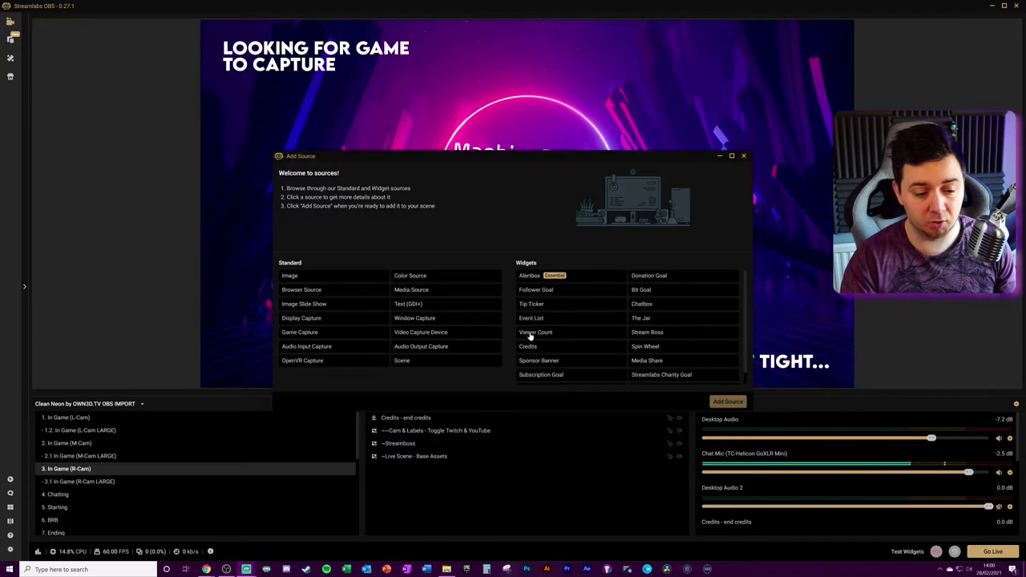
double_click(325, 293)
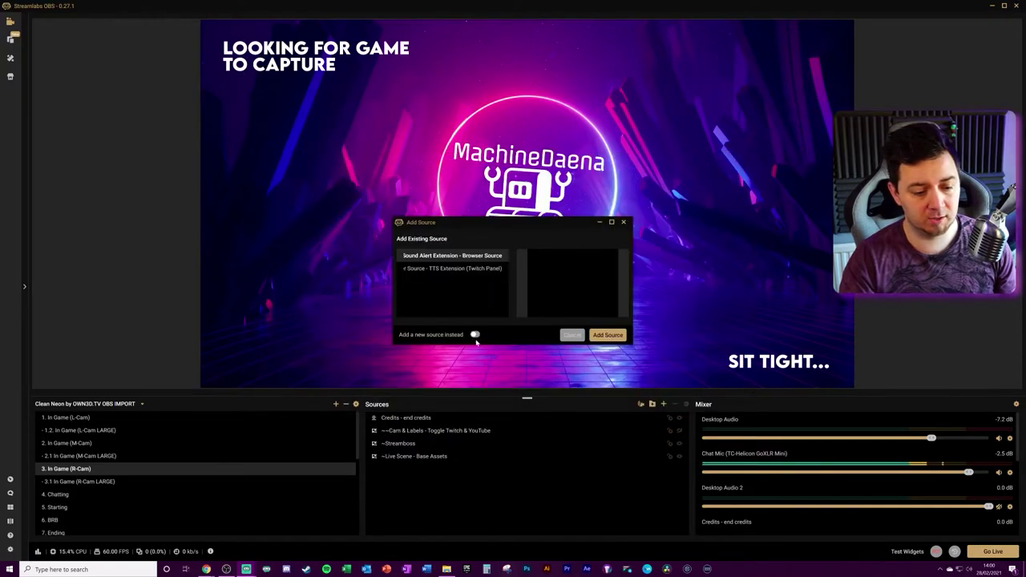
click(597, 339)
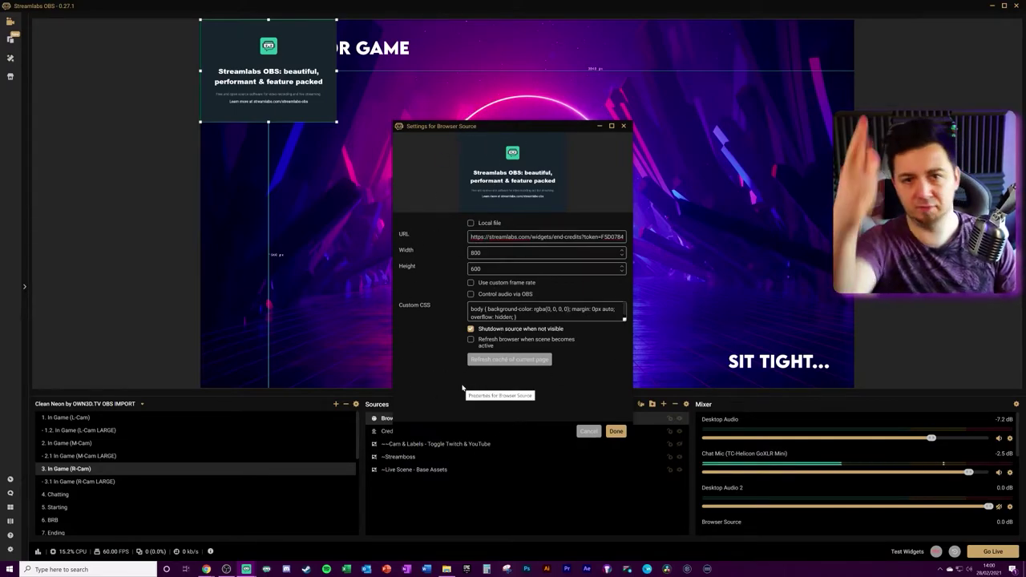
click(616, 432)
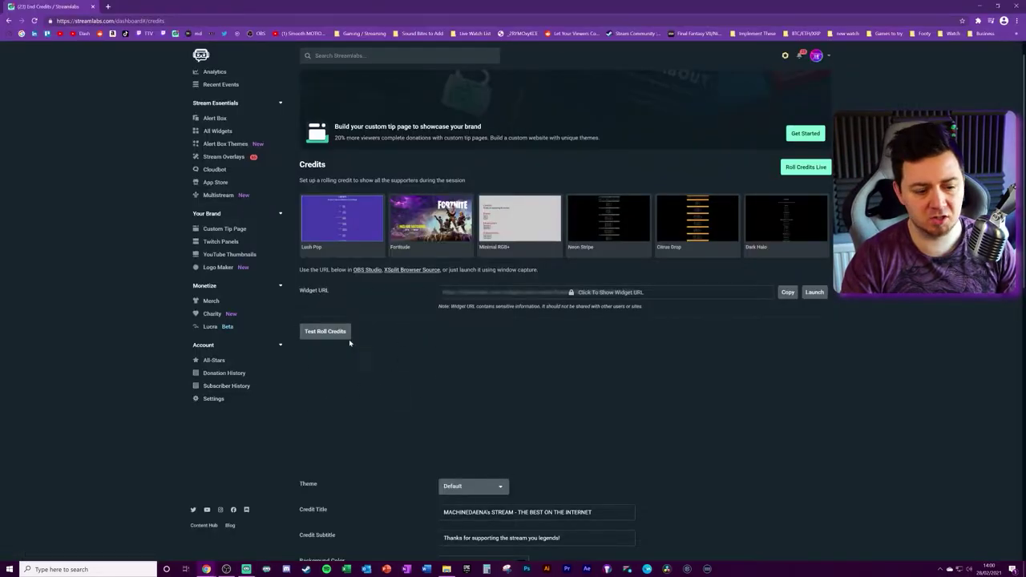
Run the test roll of the credits in the dashboard and delete the Credits - end credits source in Streamlabs OBS.
click(325, 333)
key(alt+Tab)
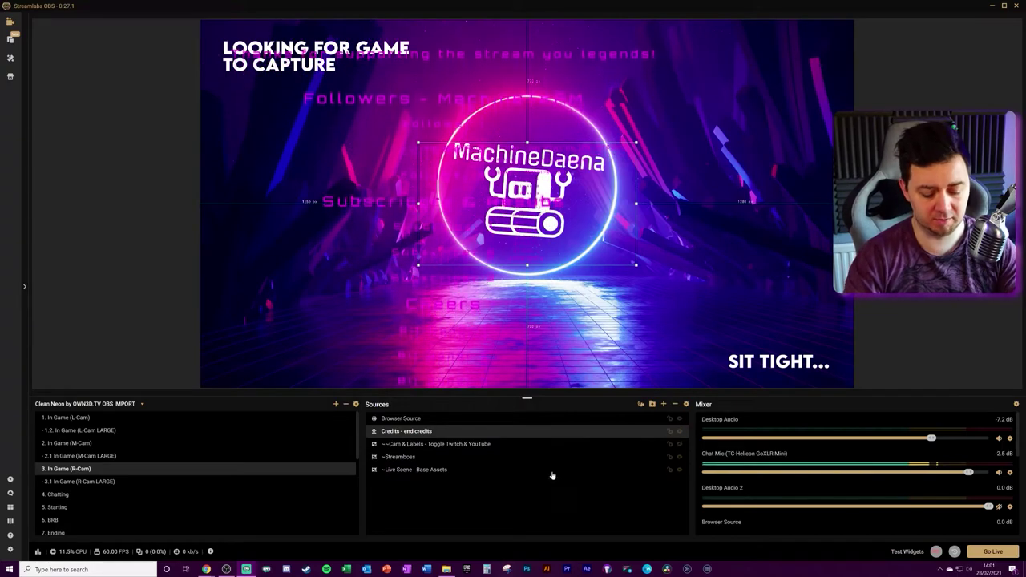
key(Delete)
Crop the browser source's height and scale it up to fill the canvas.
click(536, 285)
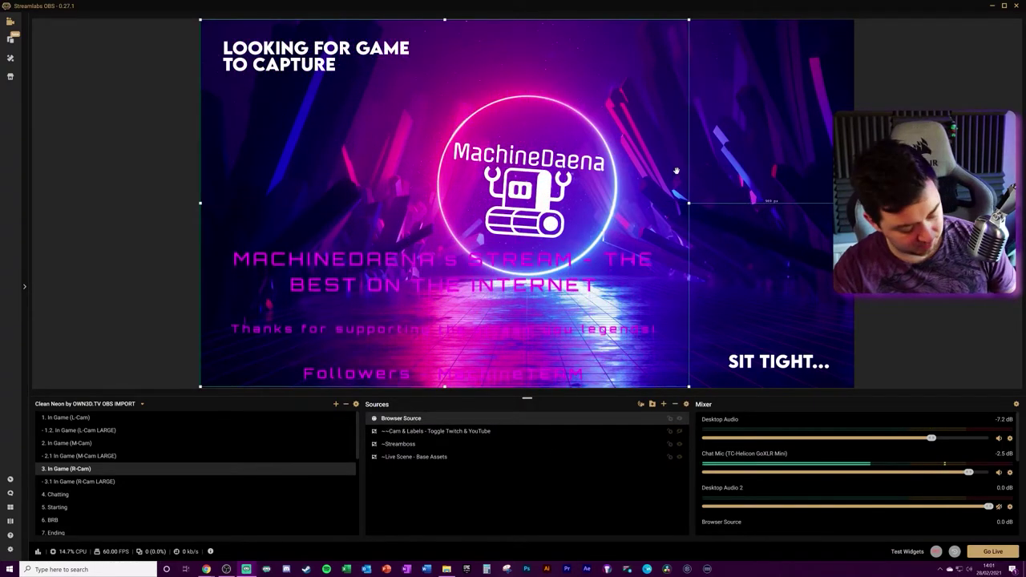
mouse_move(452, 19)
mouse_down()
mouse_move(451, 117)
mouse_move(454, 23)
mouse_move(469, 22)
mouse_up()
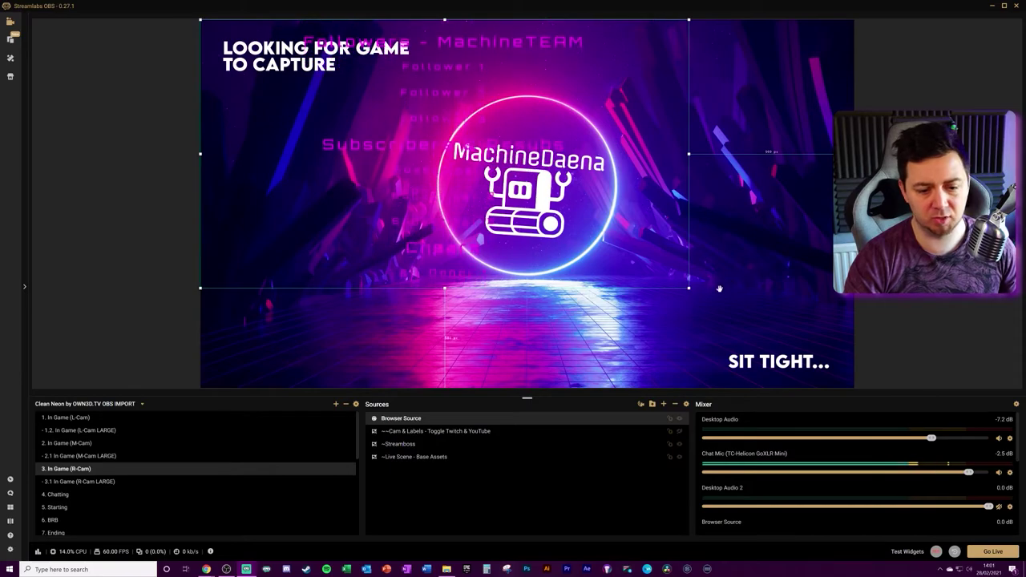
drag(688, 288, 853, 387)
drag(453, 219, 450, 221)
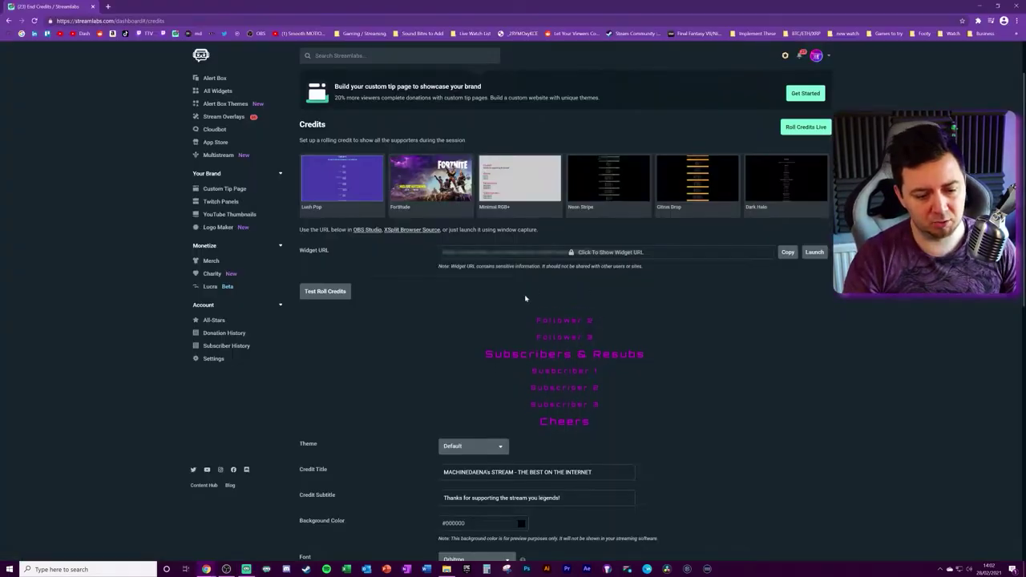
Switch to the Streamlabs dashboard, set the credits theme to The Crawl and save the settings.
click(472, 446)
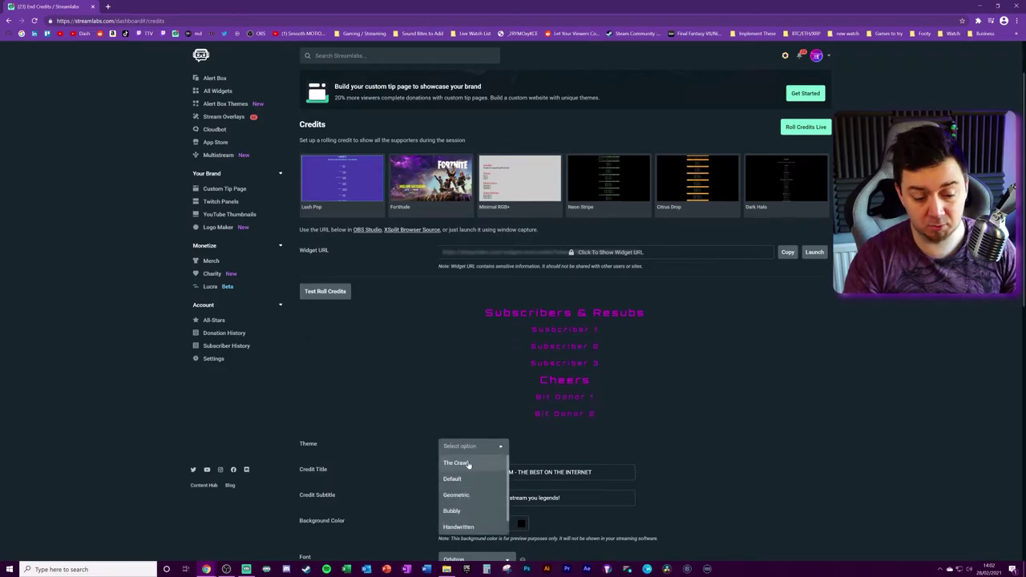
click(456, 463)
scroll(692, 473, down, 7)
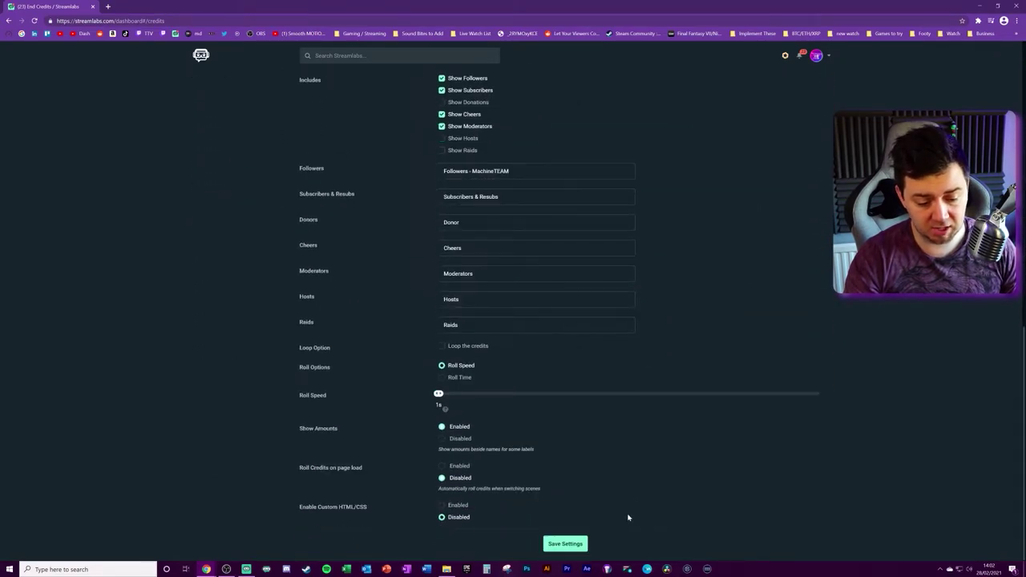
key(alt+Tab)
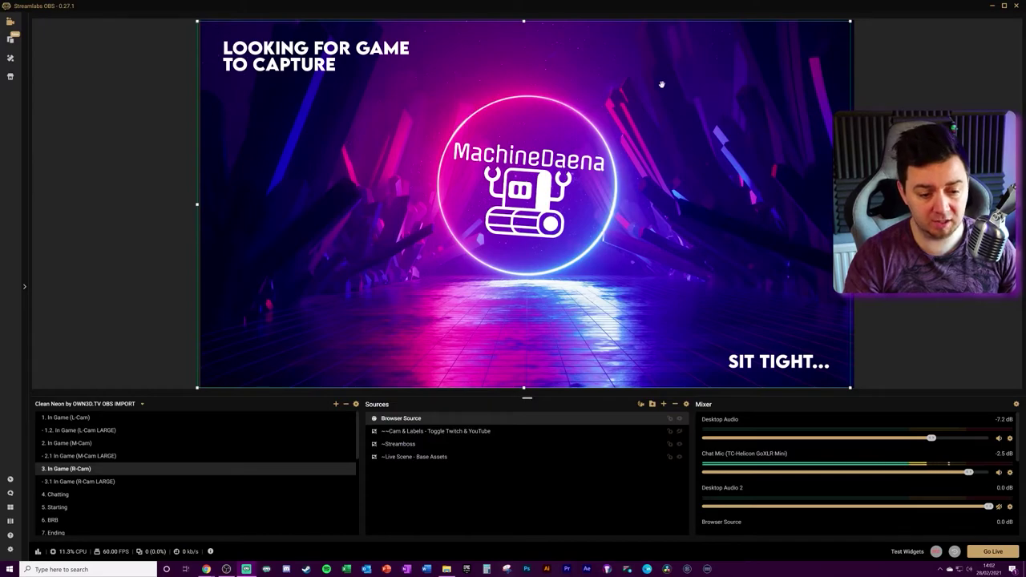
key(alt+Tab)
Check The Crawl credits in Streamlabs OBS and widen the browser source to the canvas's right edge.
scroll(550, 307, up, 10)
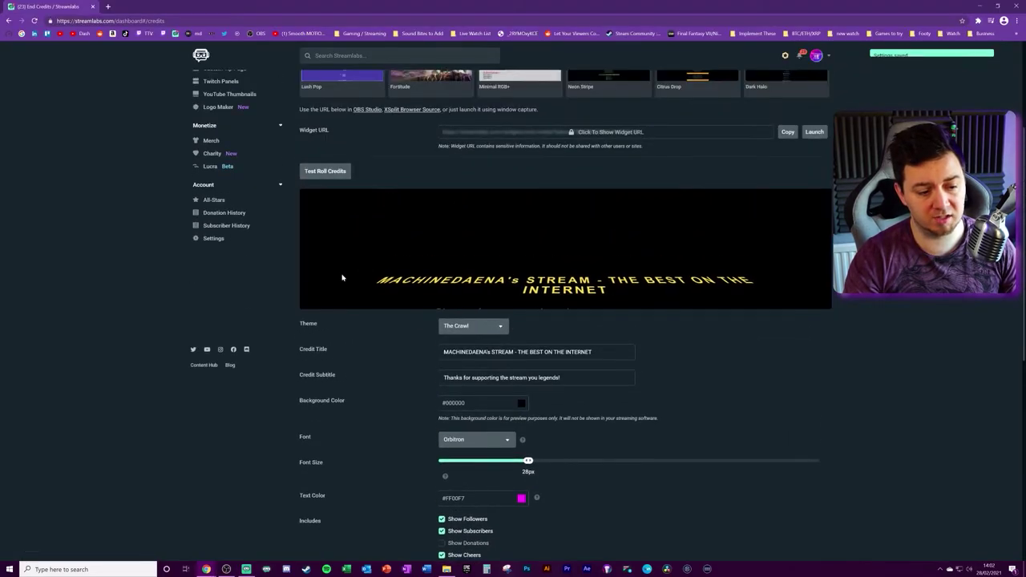
key(alt+Tab)
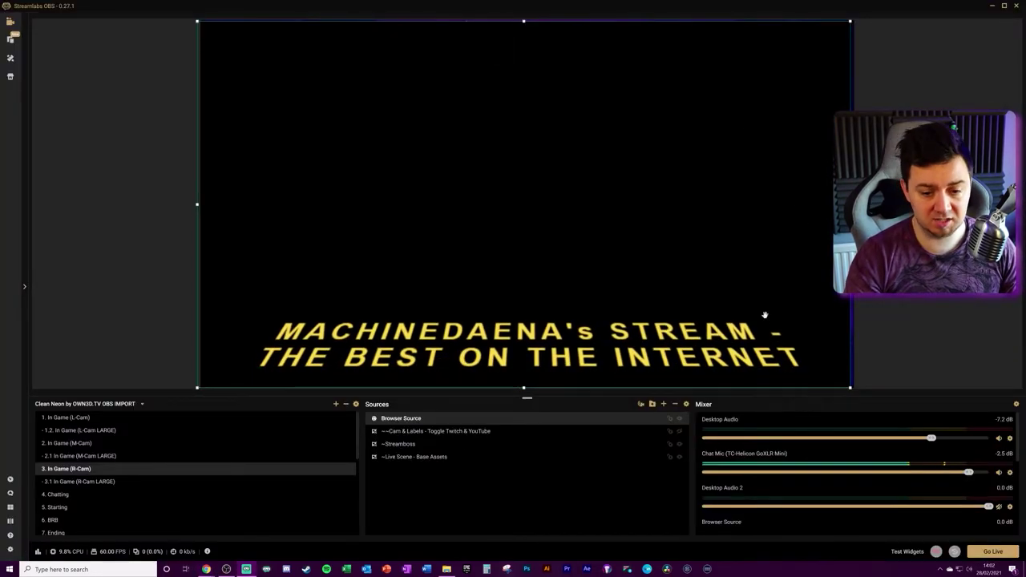
drag(842, 308, 846, 308)
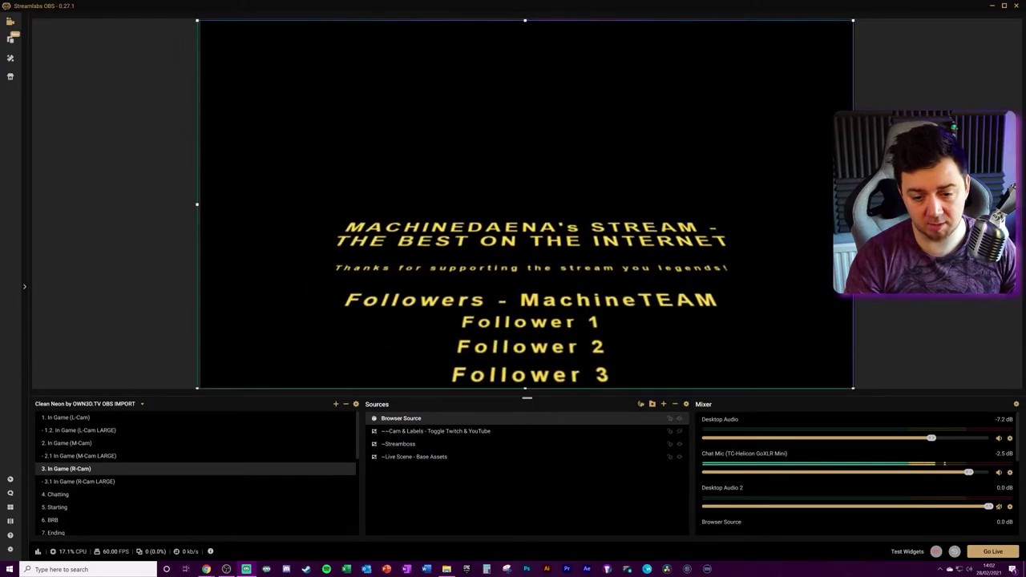